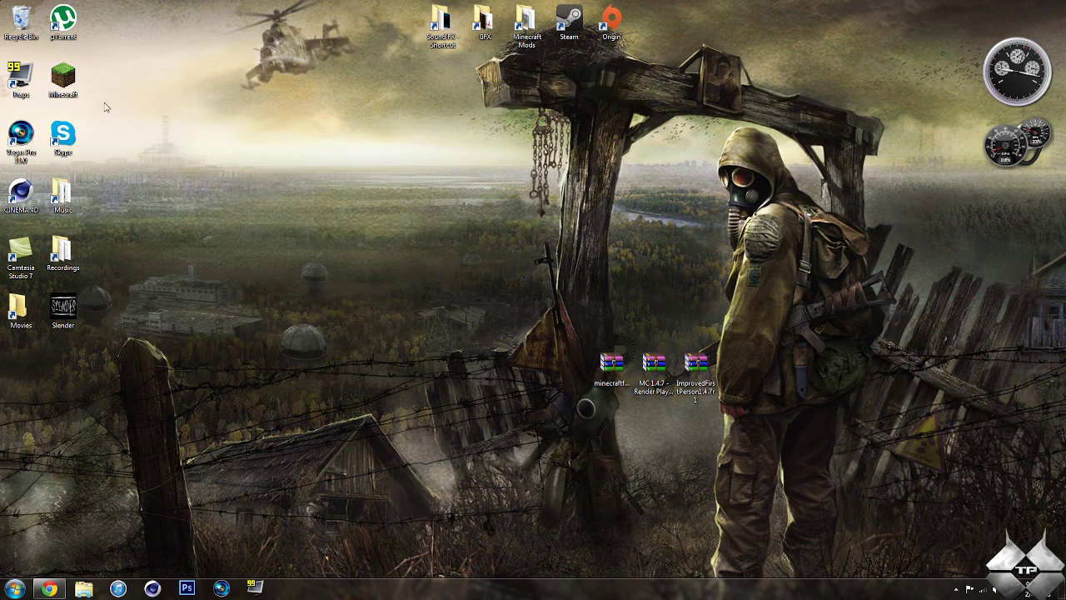
Launch Minecraft, log in with the saved account and maximize the game window
{"action": "double_click", "coordinate": [63, 78]}
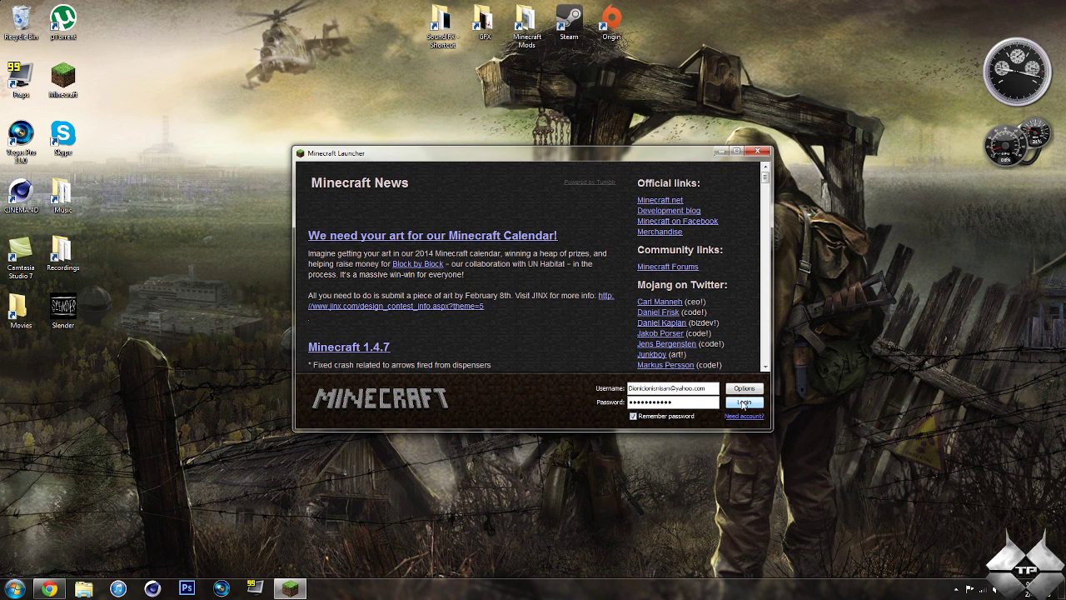
{"action": "left_click", "coordinate": [744, 403]}
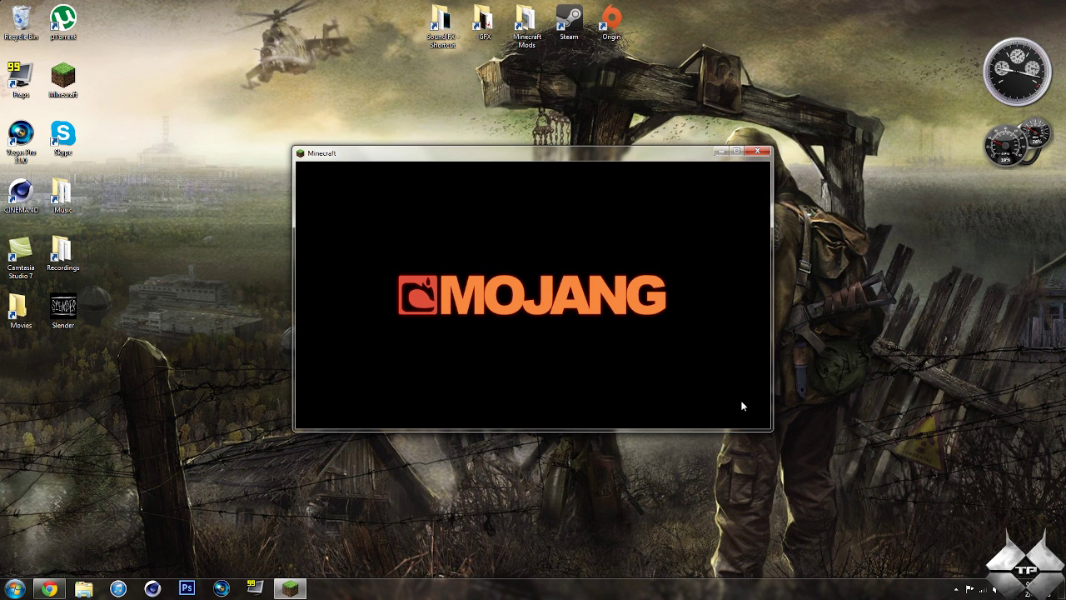
{"action": "left_click", "coordinate": [738, 152]}
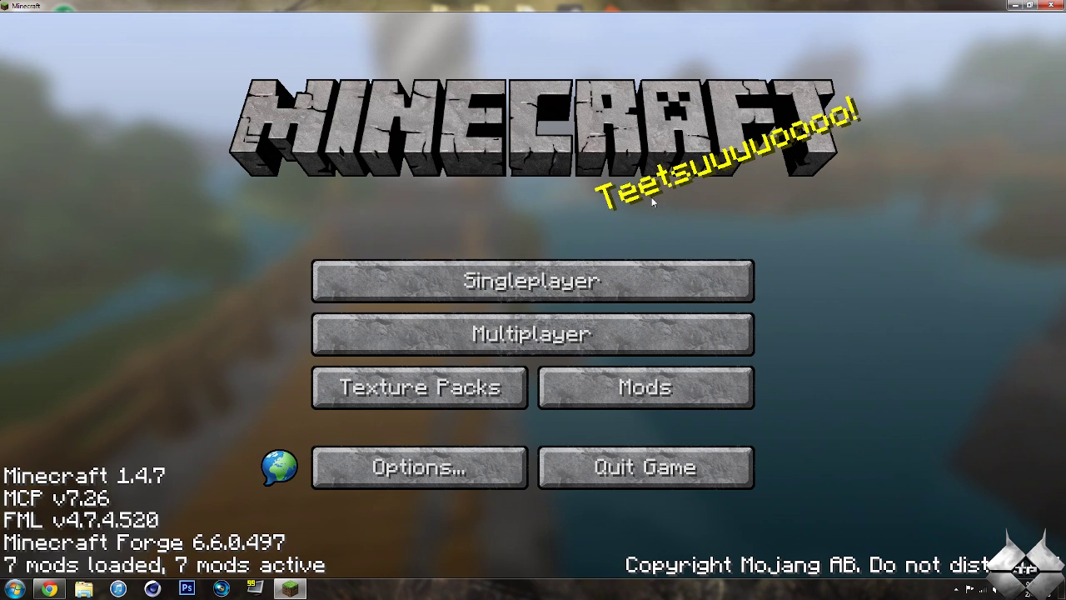
Load the singleplayer world "Beautiful wonderland"
{"action": "left_click", "coordinate": [543, 284]}
{"action": "left_click", "coordinate": [428, 121]}
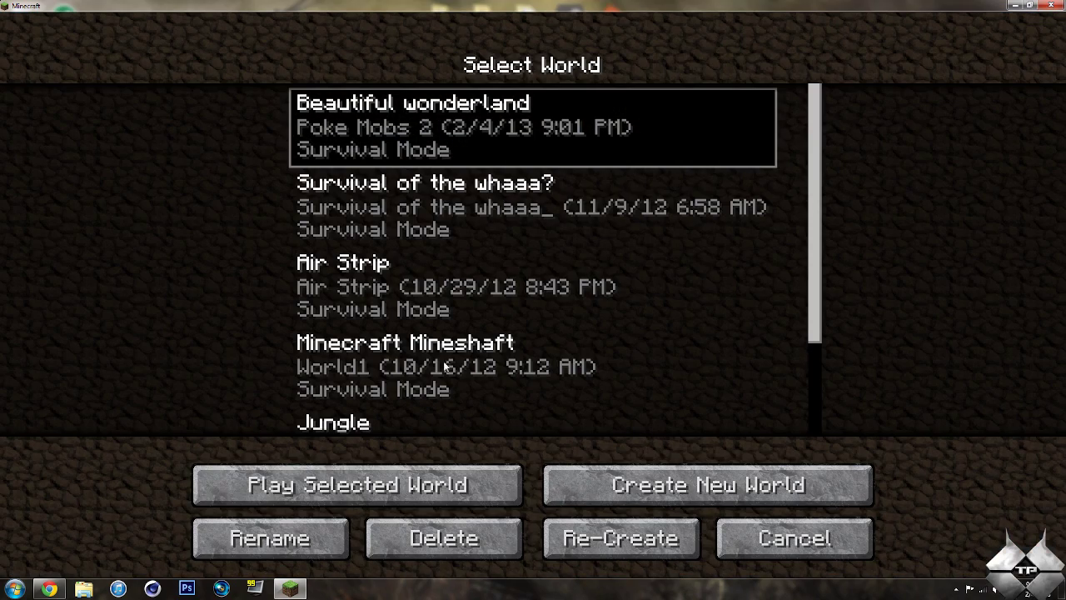
{"action": "left_click", "coordinate": [435, 478]}
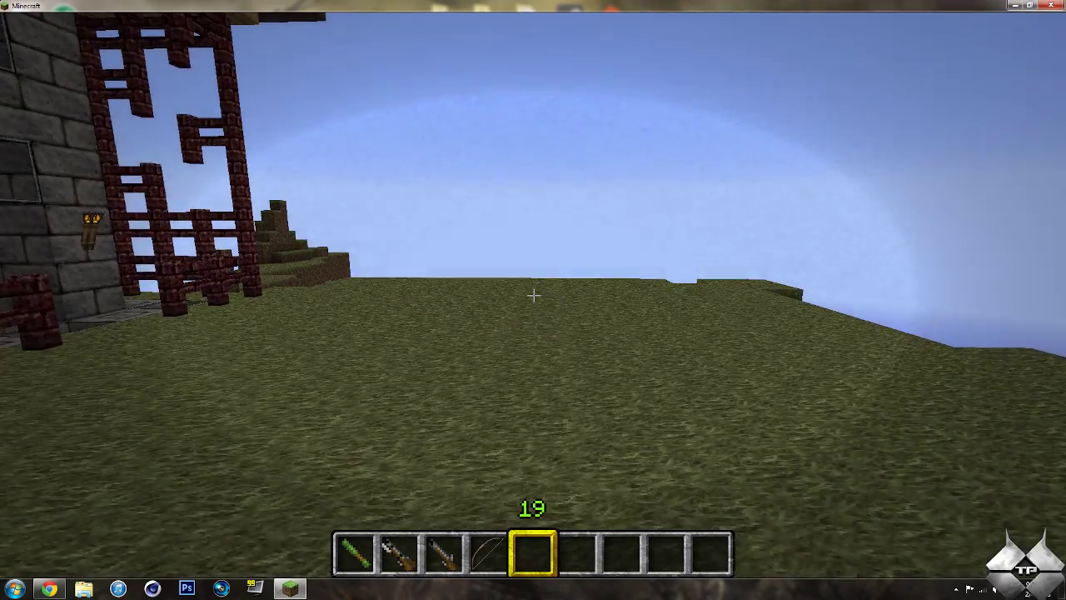
Draw the bow repeatedly while backing away in the front-facing third-person view to examine the character's pose
{"action": "mouse_move", "coordinate": [533, 295]}
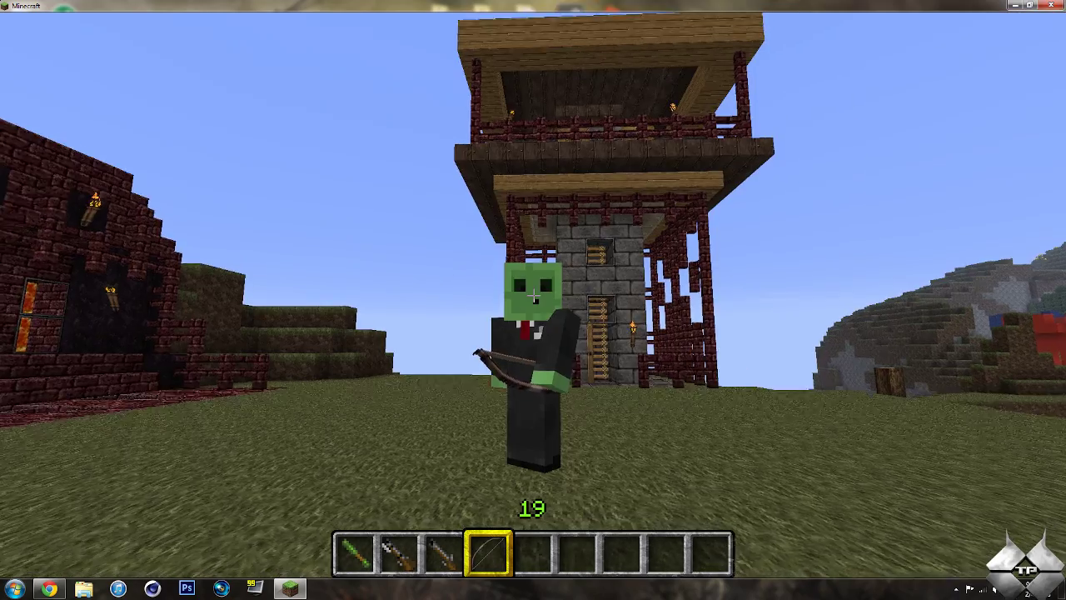
{"action": "right_click", "coordinate": [533, 296]}
{"action": "key", "text": "s"}
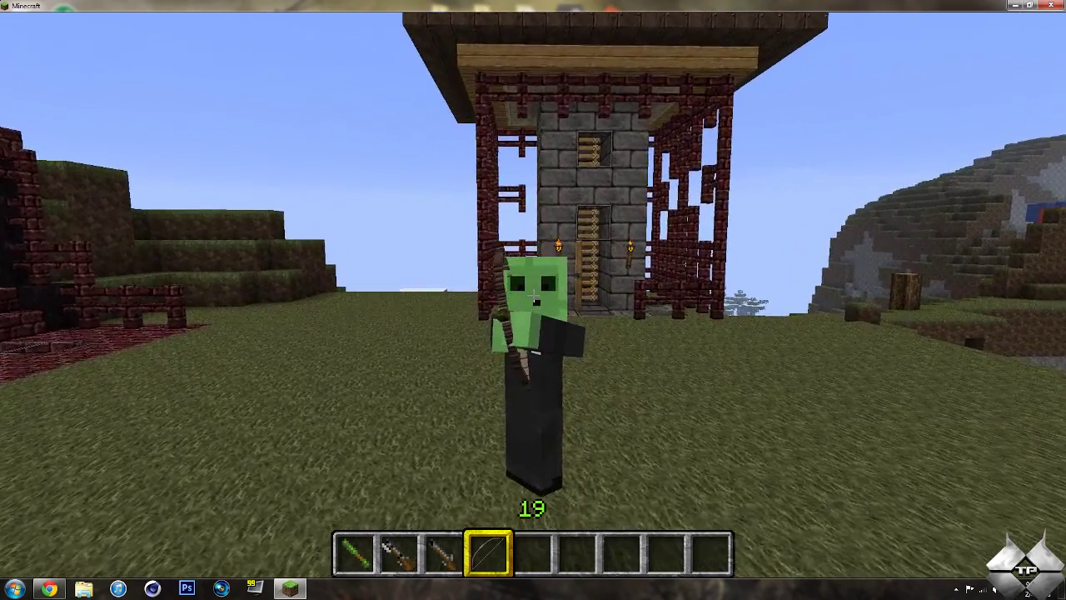
{"action": "key", "text": "s"}
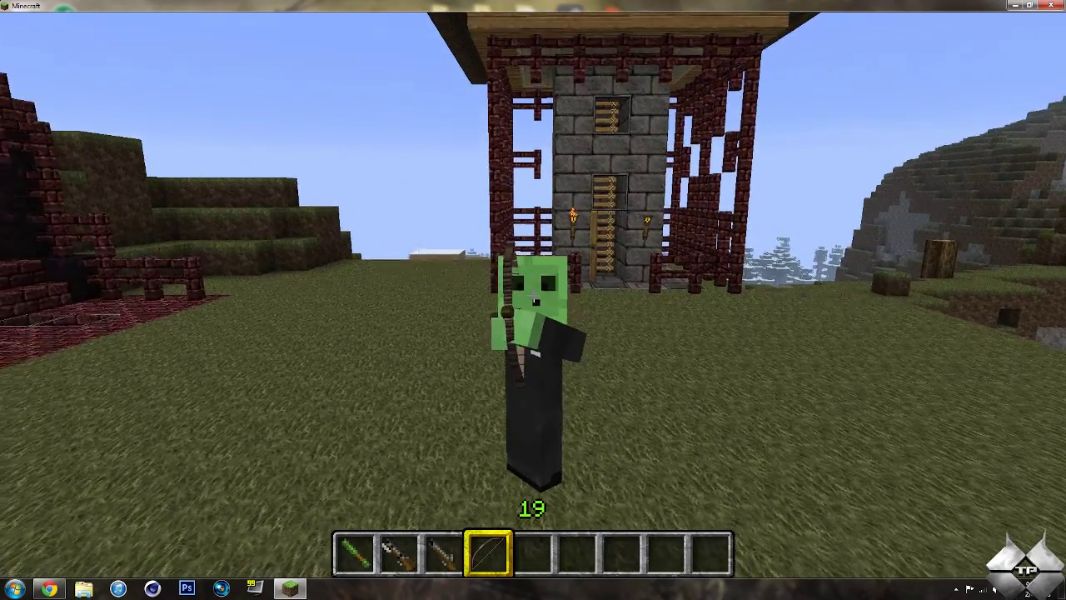
{"action": "key", "text": "s"}
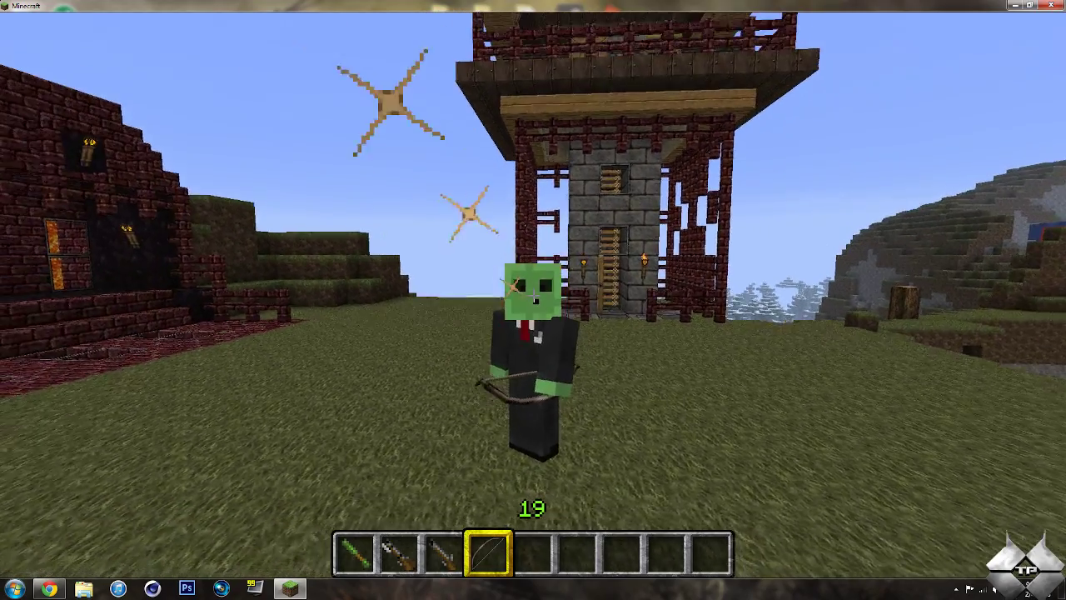
{"action": "right_click", "coordinate": [533, 296]}
{"action": "right_click", "coordinate": [533, 296]}
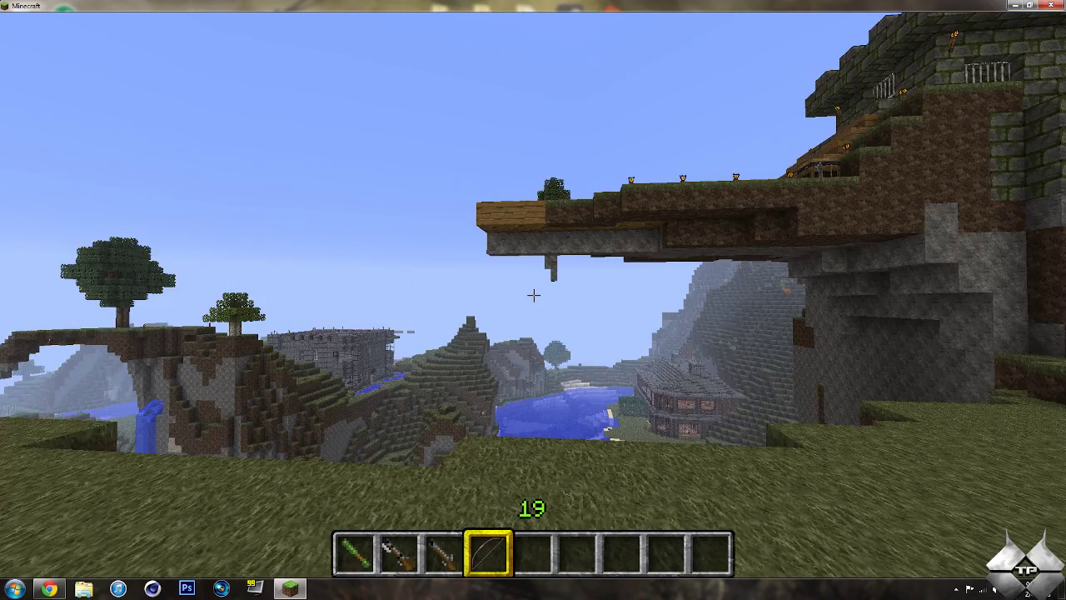
Examine the character's body and the bow in first-person view, drawing the bow and cycling through the camera perspectives
{"action": "key", "text": "F5"}
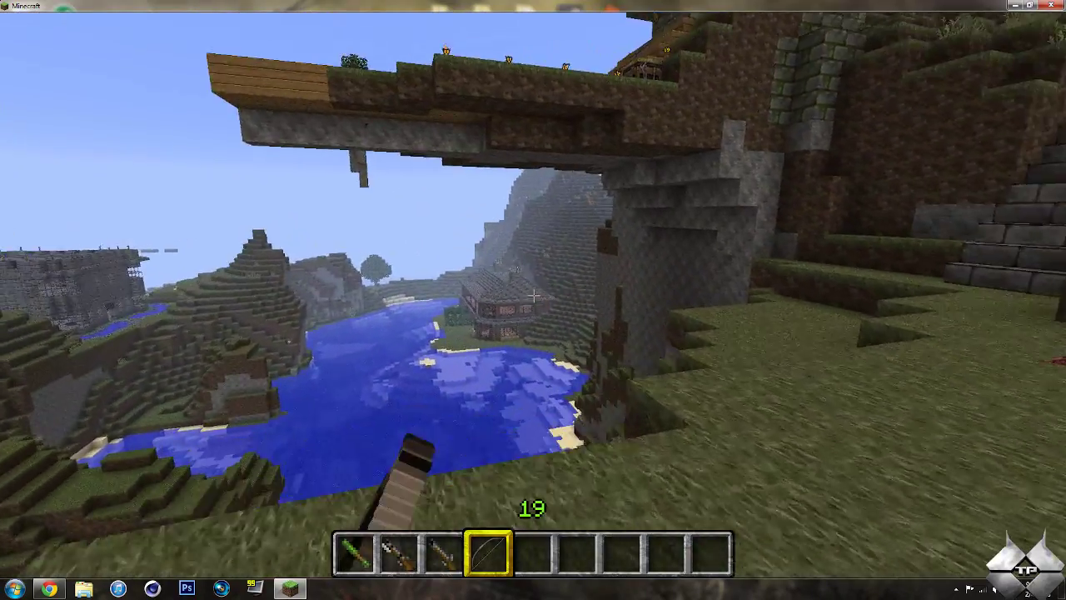
{"action": "key", "text": "F5"}
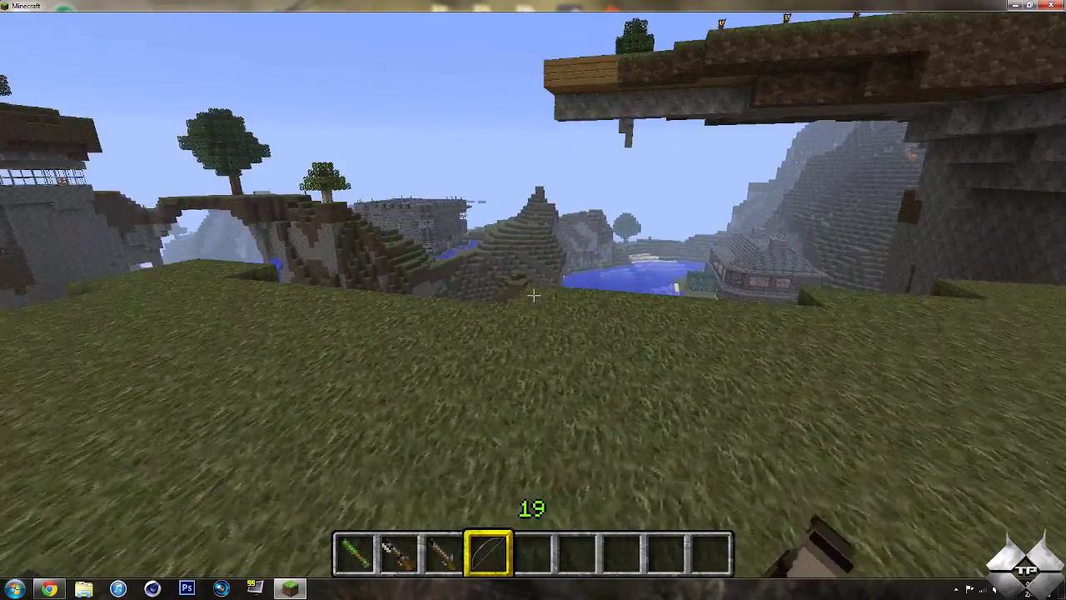
{"action": "right_click", "coordinate": [533, 295]}
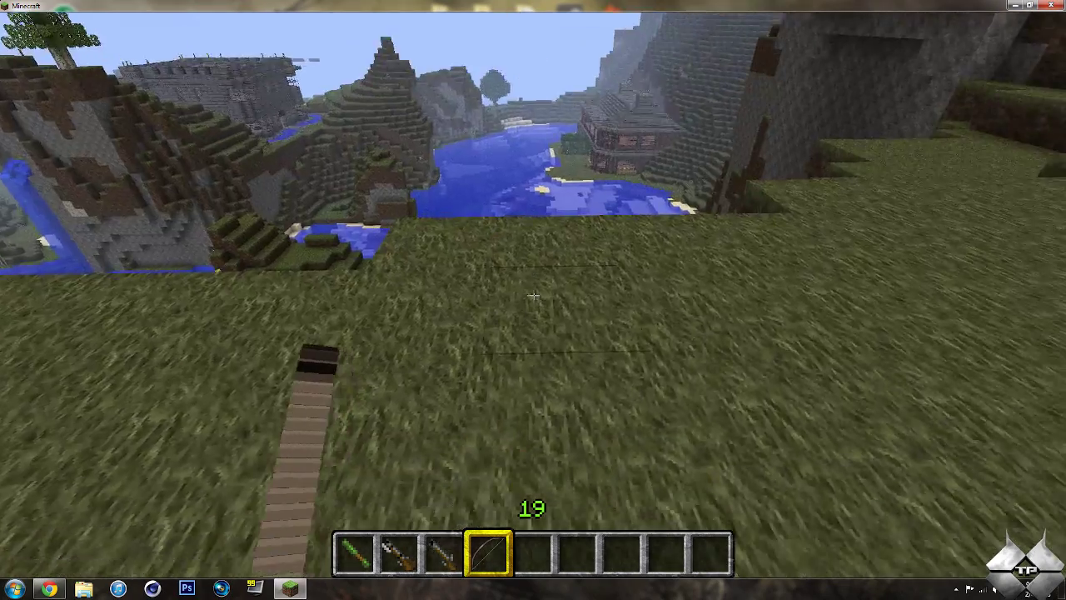
{"action": "key", "text": "F5"}
{"action": "key", "text": "F5"}
{"action": "key", "text": "F5"}
{"action": "key", "text": "F5"}
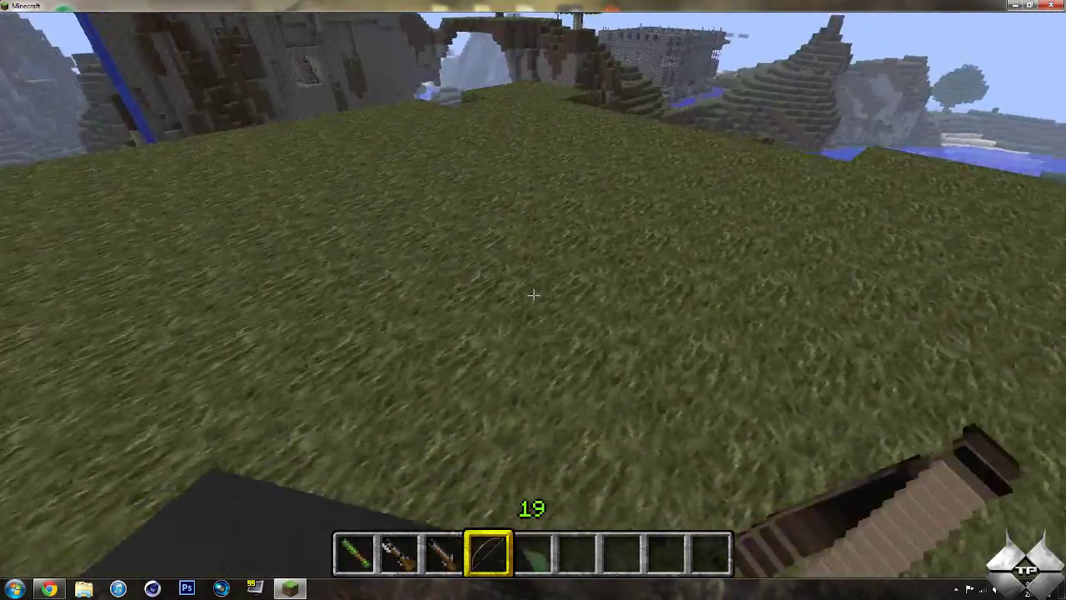
Try out the Blunderbuss, Musket with Bayonet and Blowgun in first-person view to see how each is held
{"action": "scroll", "coordinate": [533, 295], "scroll_direction": "up", "scroll_amount": 1}
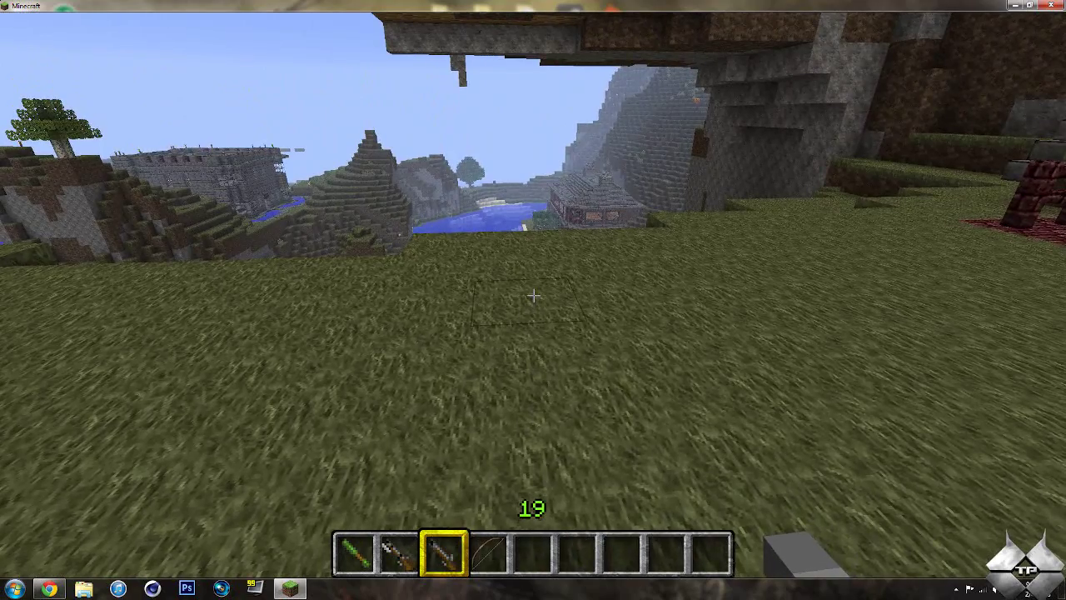
{"action": "key", "text": "space"}
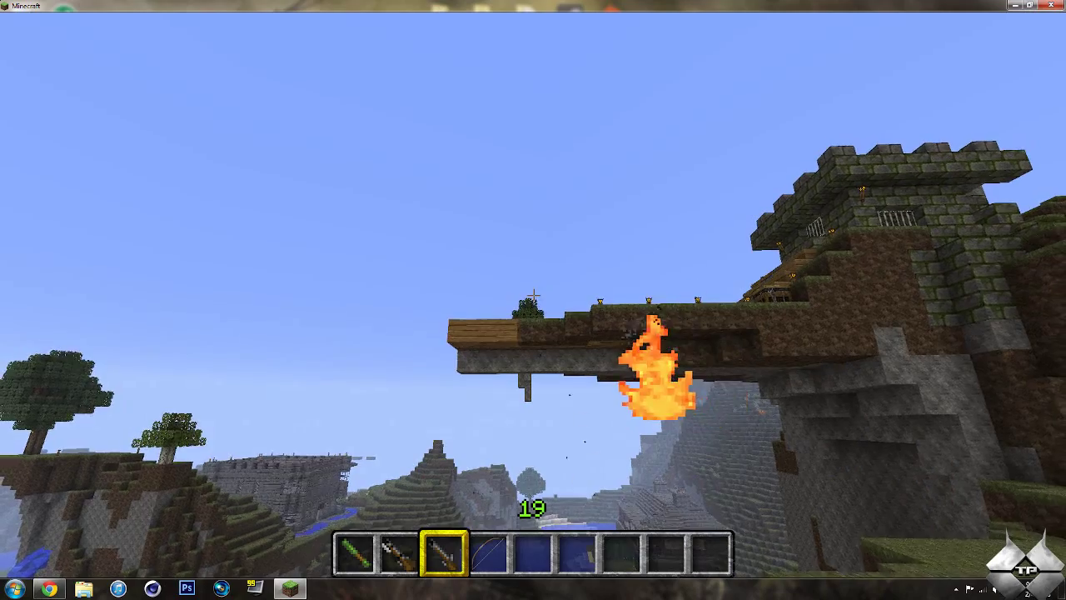
{"action": "scroll", "coordinate": [533, 295], "scroll_direction": "up", "scroll_amount": 1}
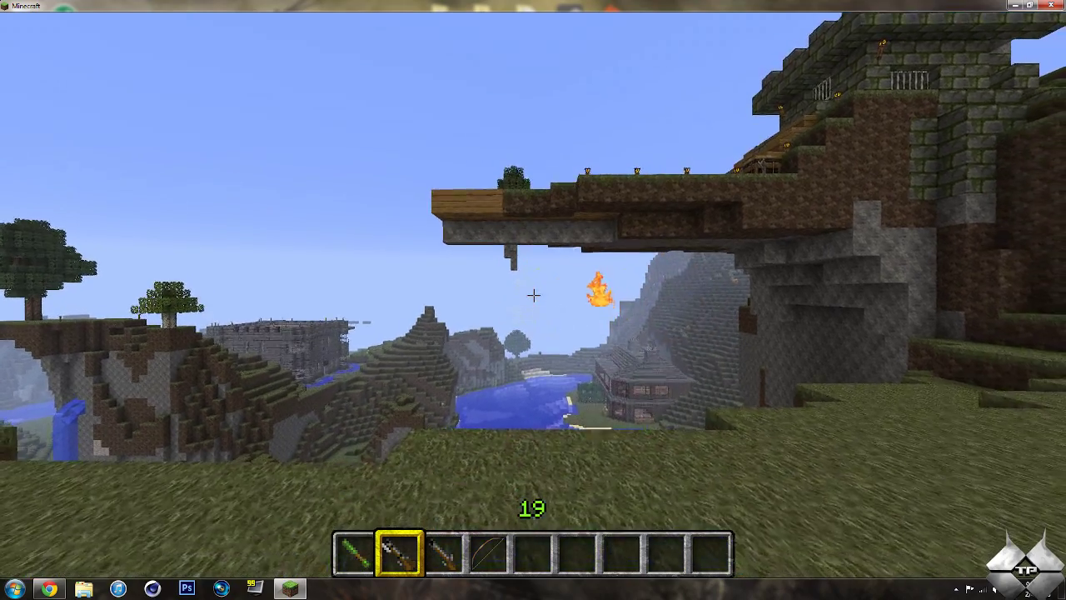
{"action": "scroll", "coordinate": [534, 295], "scroll_direction": "up", "scroll_amount": 1}
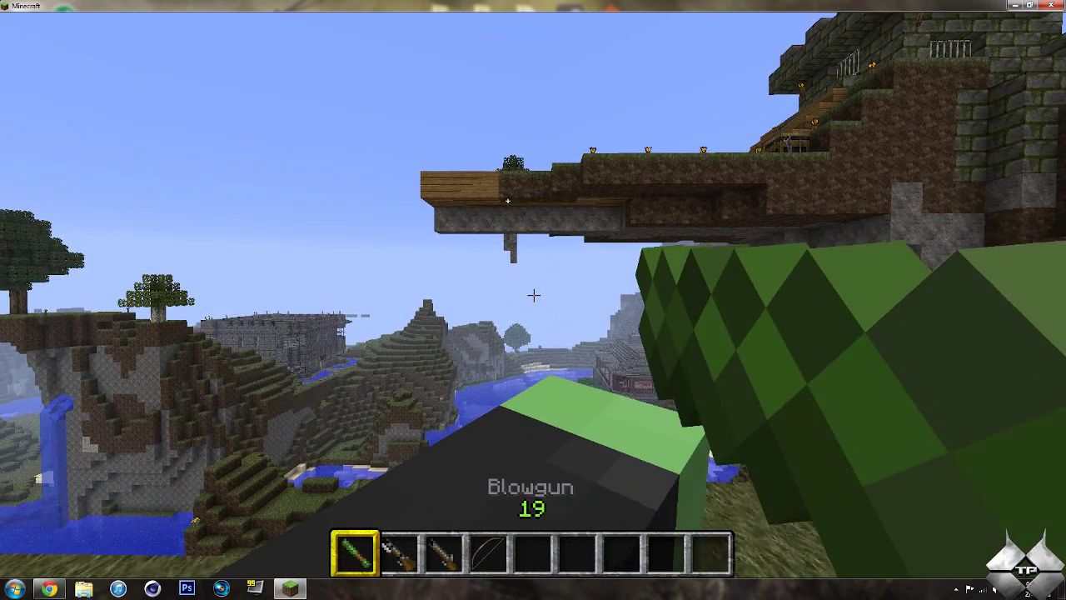
{"action": "key", "text": "s"}
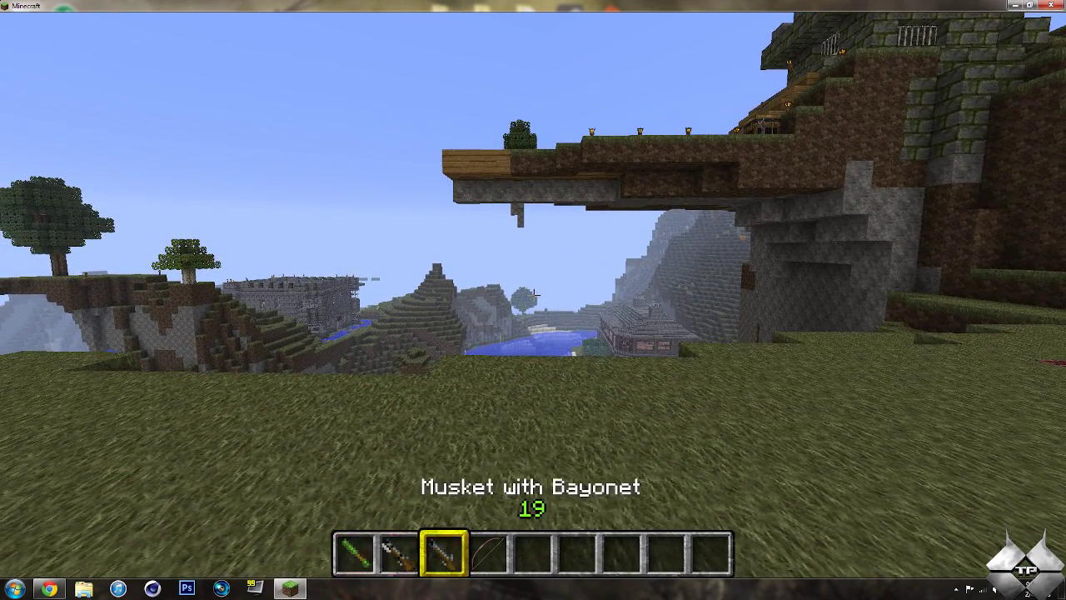
Compare the Musket with Bayonet, Blowgun and Blunderbuss in hand again, ending on the empty slot after the bow
{"action": "scroll", "coordinate": [533, 295], "scroll_direction": "up", "scroll_amount": 1}
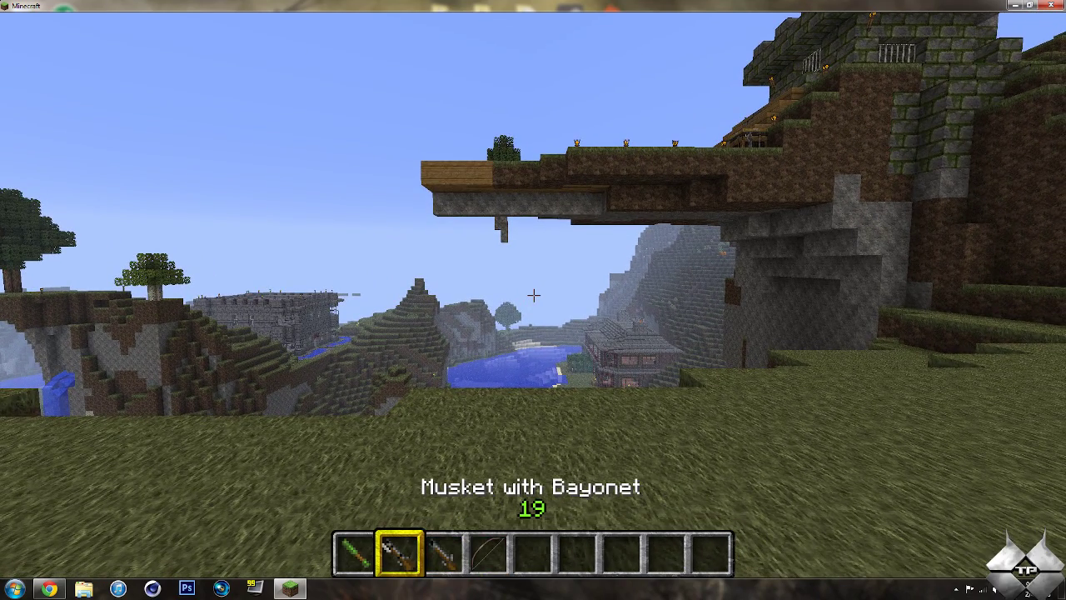
{"action": "scroll", "coordinate": [533, 295], "scroll_direction": "up", "scroll_amount": 1}
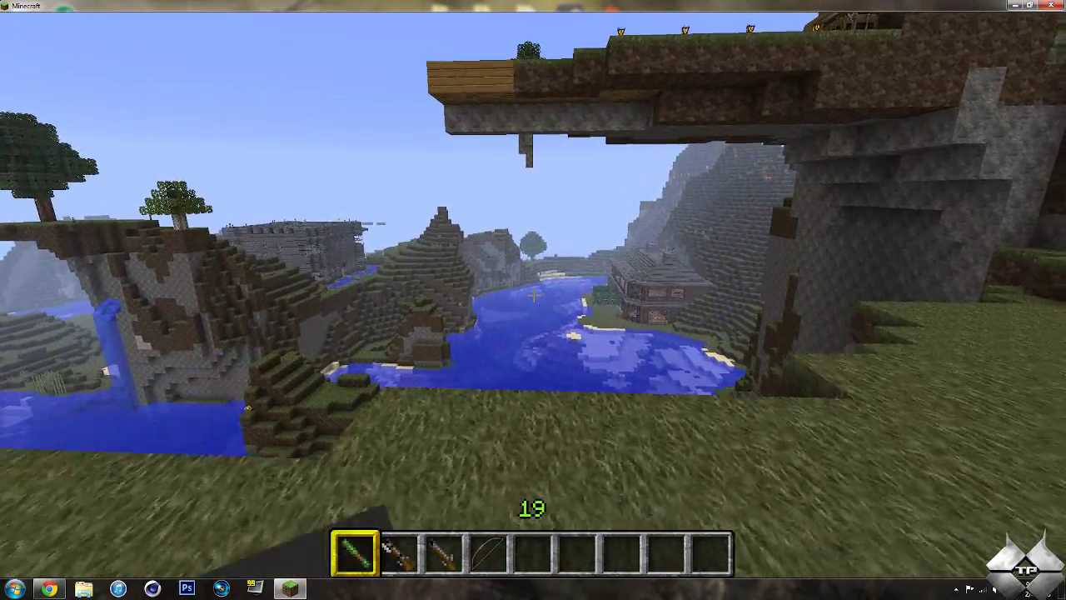
{"action": "scroll", "coordinate": [533, 300], "scroll_direction": "down", "scroll_amount": 2}
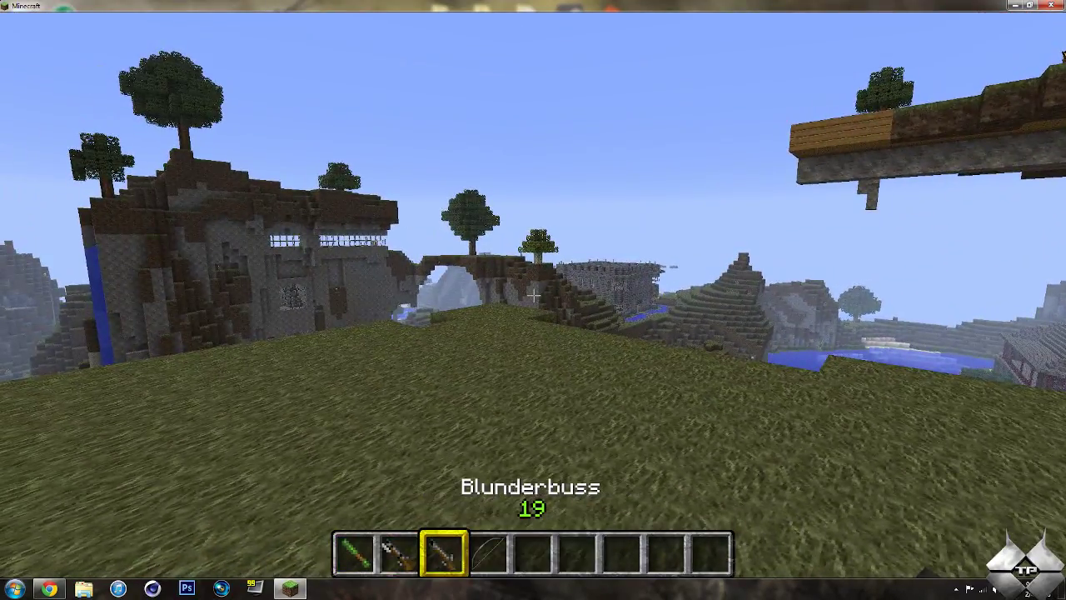
{"action": "scroll", "coordinate": [533, 300], "scroll_direction": "down", "scroll_amount": 2}
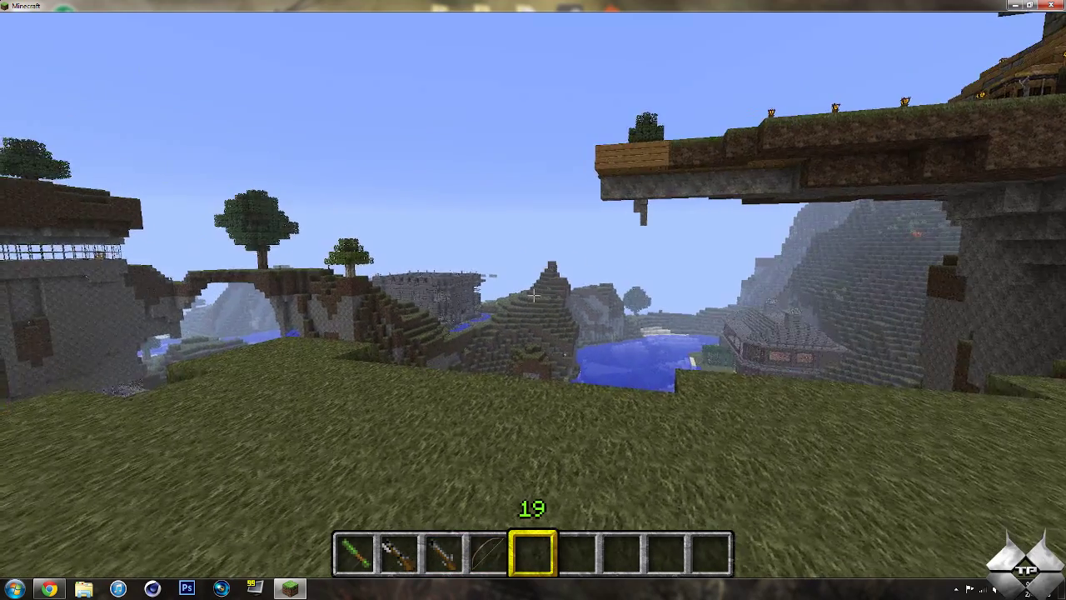
View the character from the front in third person and use the Blowgun
{"action": "key", "text": "F5"}
{"action": "key", "text": "F5"}
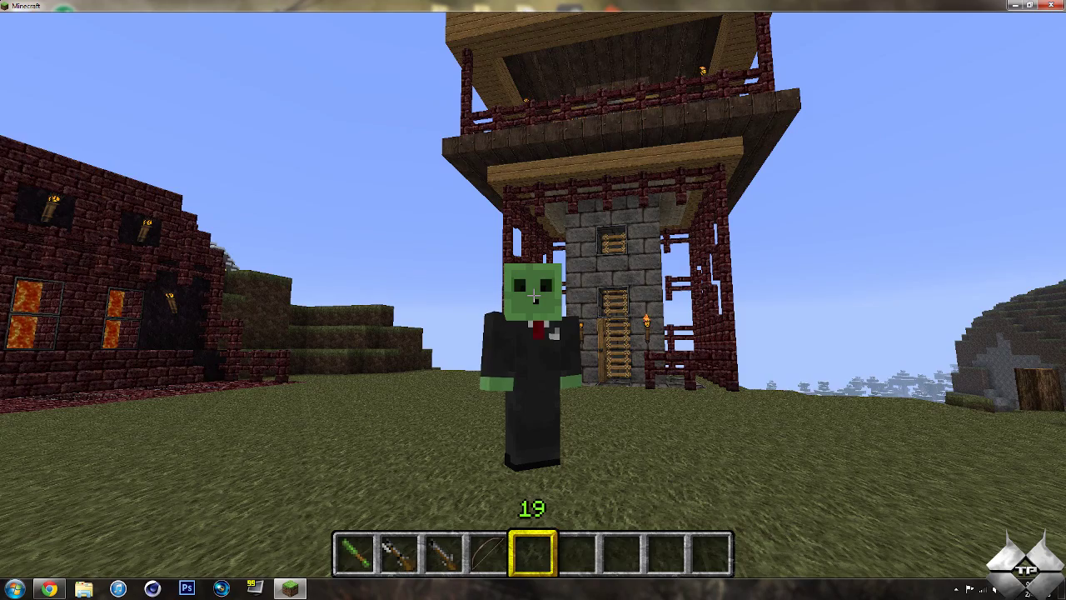
{"action": "scroll", "coordinate": [533, 300], "scroll_direction": "up", "scroll_amount": 2}
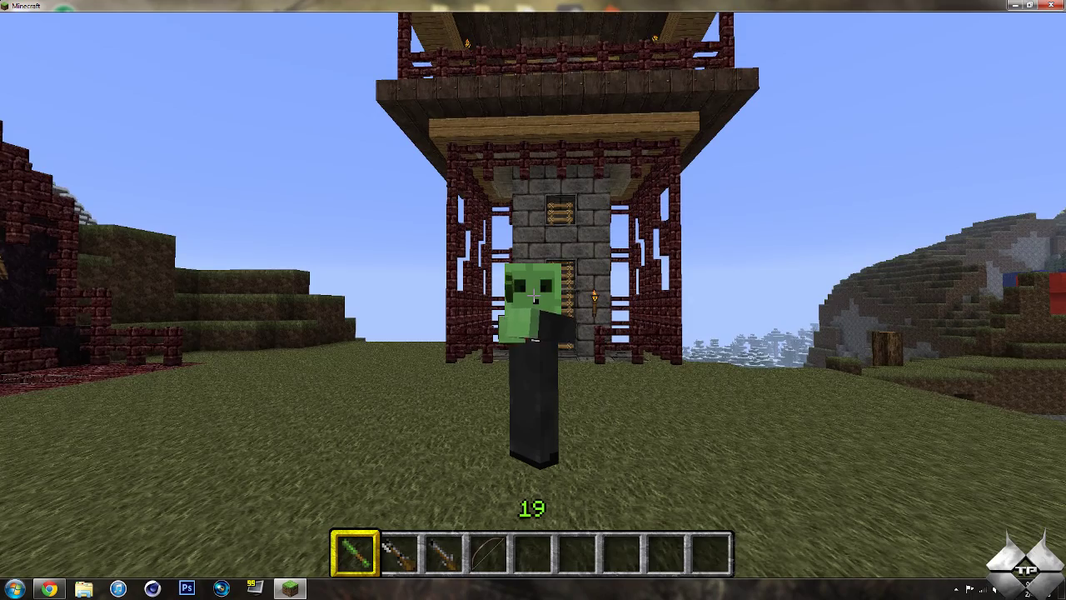
{"action": "left_click", "coordinate": [534, 294]}
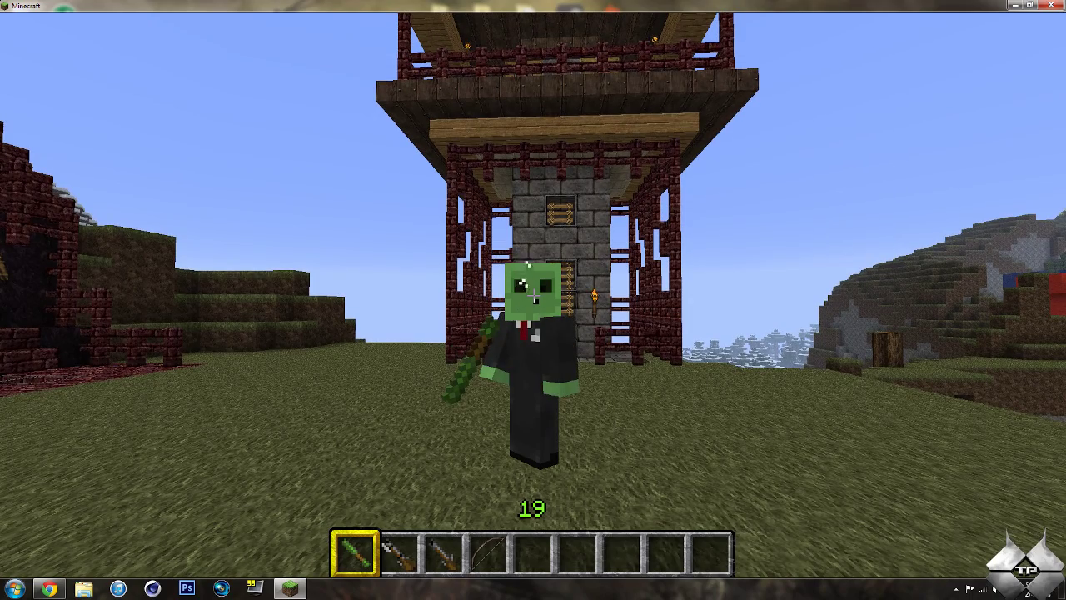
Equip the bow and draw it in first-person view
{"action": "key", "text": "4"}
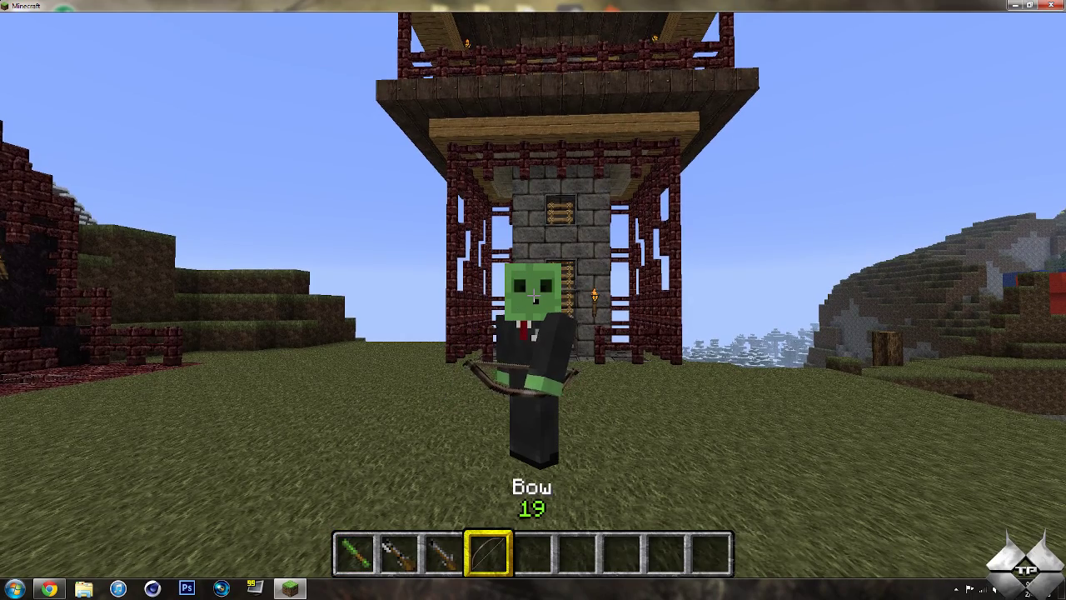
{"action": "key", "text": "F5"}
{"action": "right_click", "coordinate": [534, 294]}
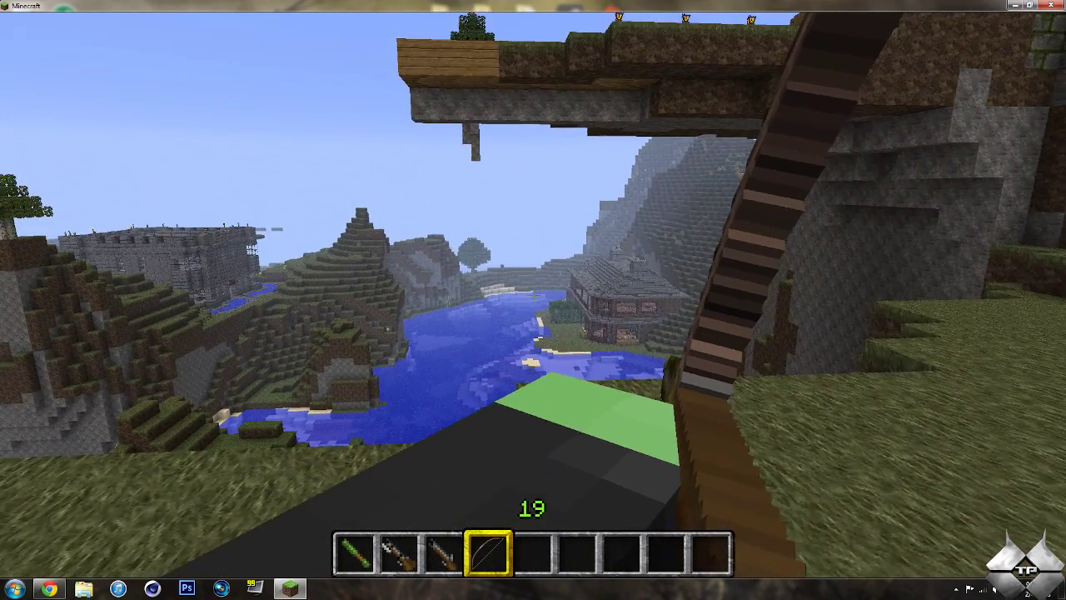
{"action": "right_click", "coordinate": [534, 294]}
Save and leave the world to the title screen, and quit Minecraft
{"action": "key", "text": "Escape"}
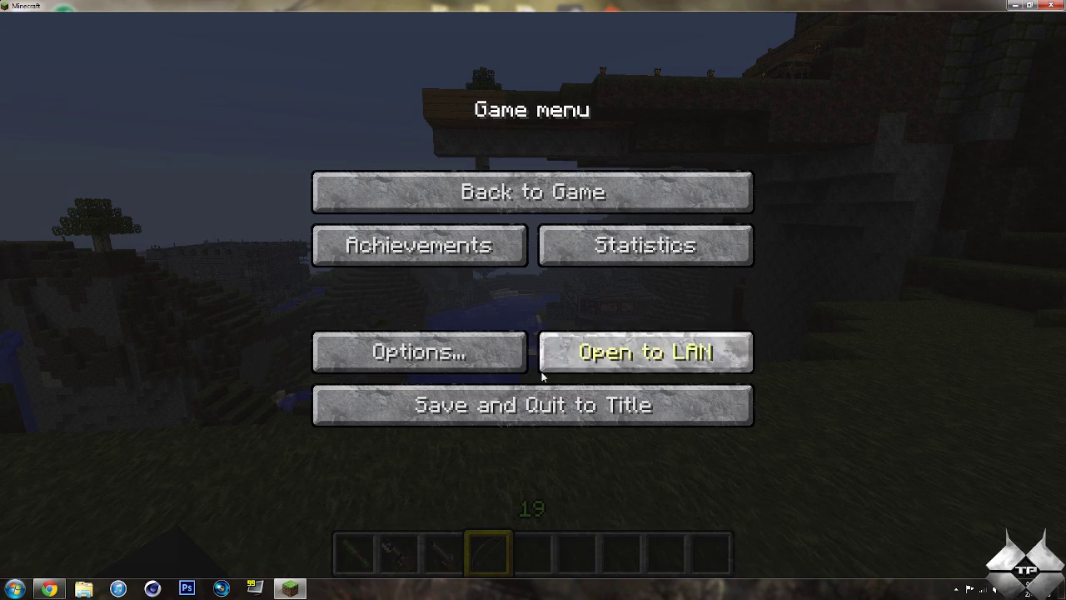
{"action": "left_click", "coordinate": [551, 403]}
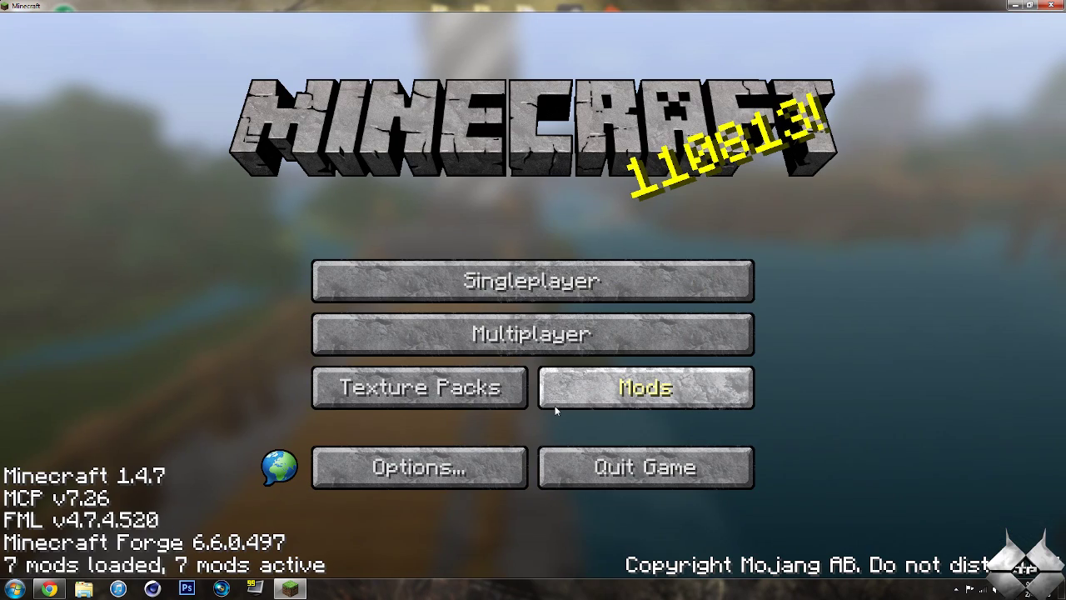
{"action": "left_click", "coordinate": [642, 469]}
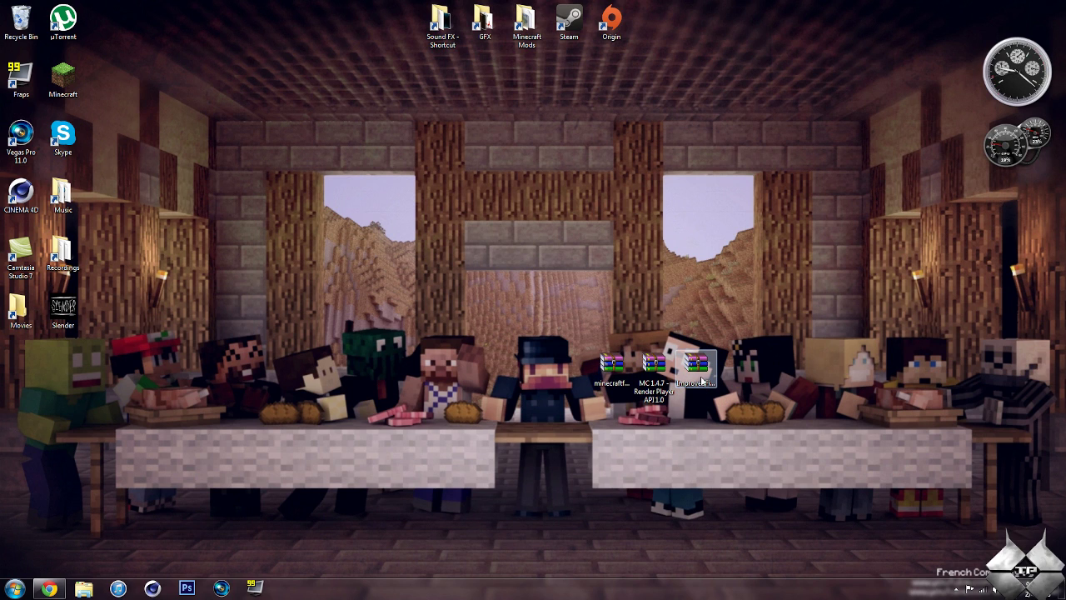
Switch to Chrome and look through the Render Player API and Minecraft Forge download pages, returning to the Improved First Person View topic
{"action": "mouse_move", "coordinate": [702, 380]}
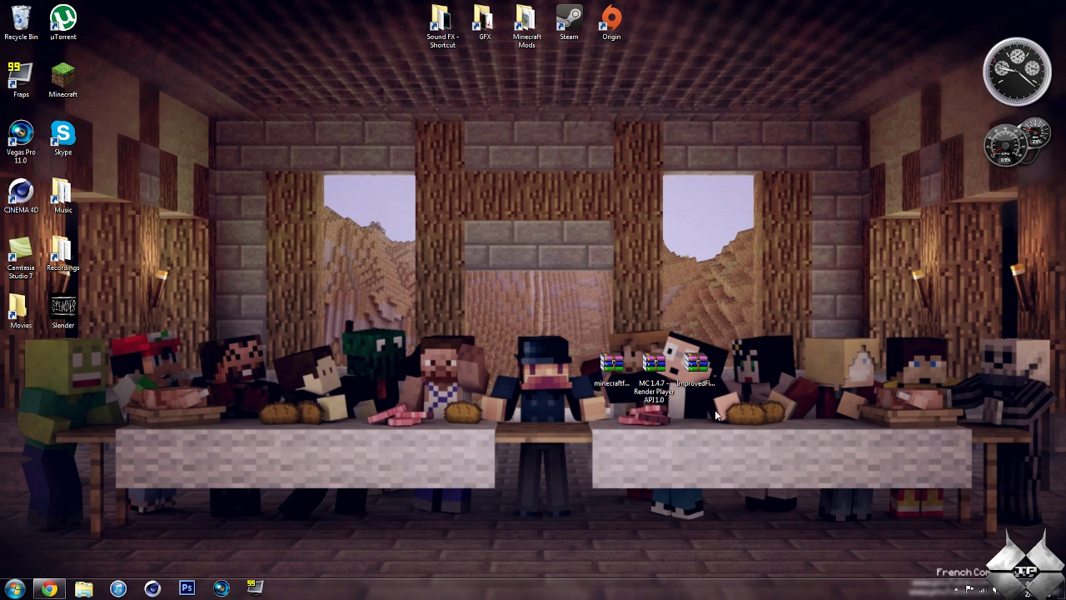
{"action": "left_click", "coordinate": [49, 589]}
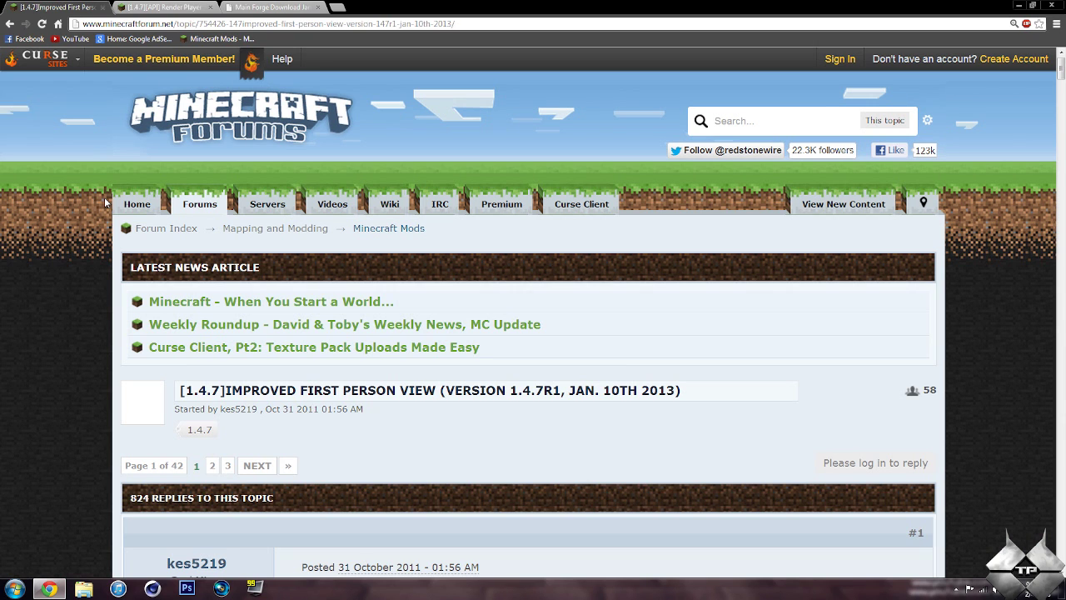
{"action": "left_click", "coordinate": [164, 8]}
{"action": "left_click", "coordinate": [258, 8]}
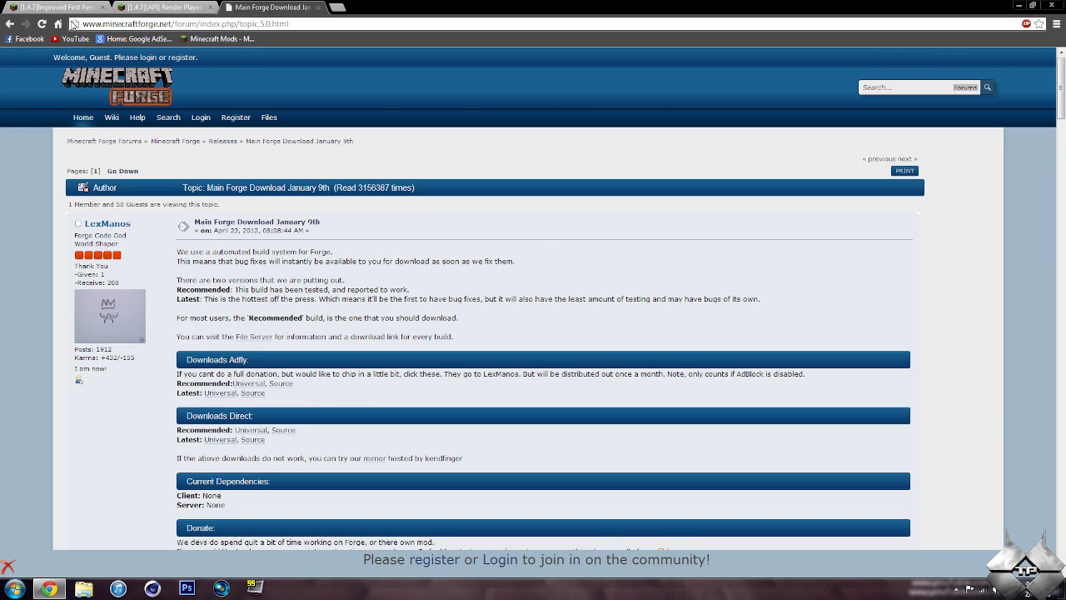
{"action": "left_click", "coordinate": [65, 8]}
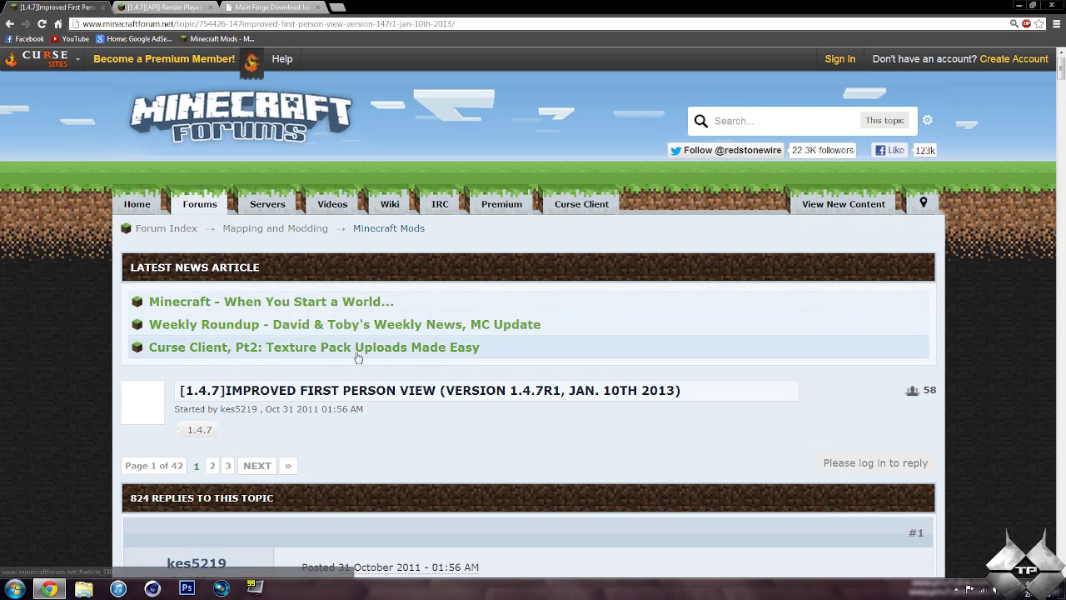
Read the author's 2012-01-31 update note at the start of the Improved First Person View topic, highlighting its text
{"action": "scroll", "coordinate": [446, 385], "scroll_direction": "down", "scroll_amount": 5}
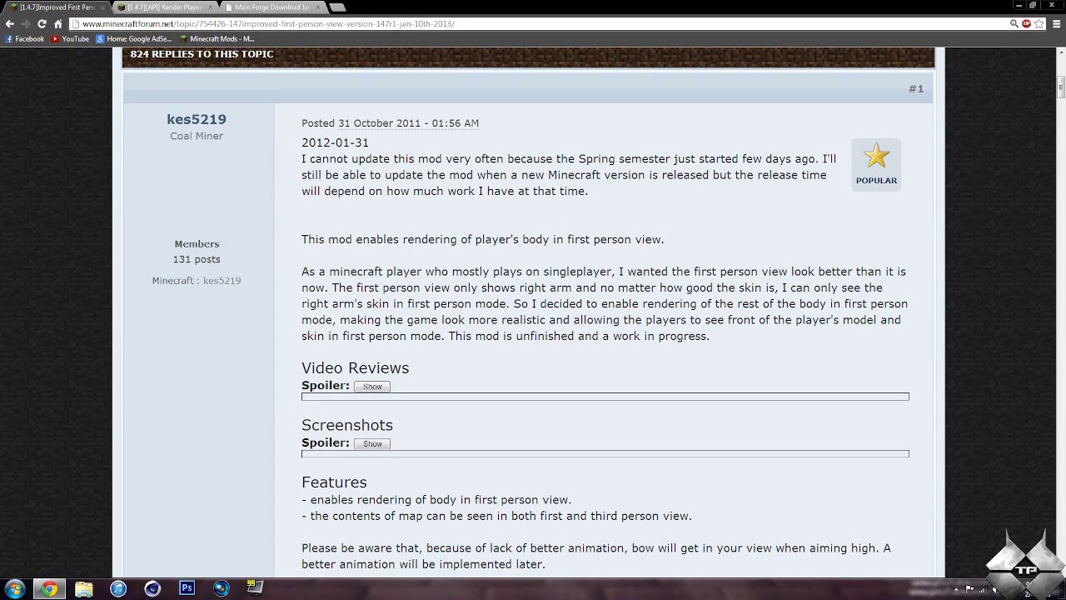
{"action": "left_click_drag", "start_coordinate": [302, 159], "coordinate": [590, 191]}
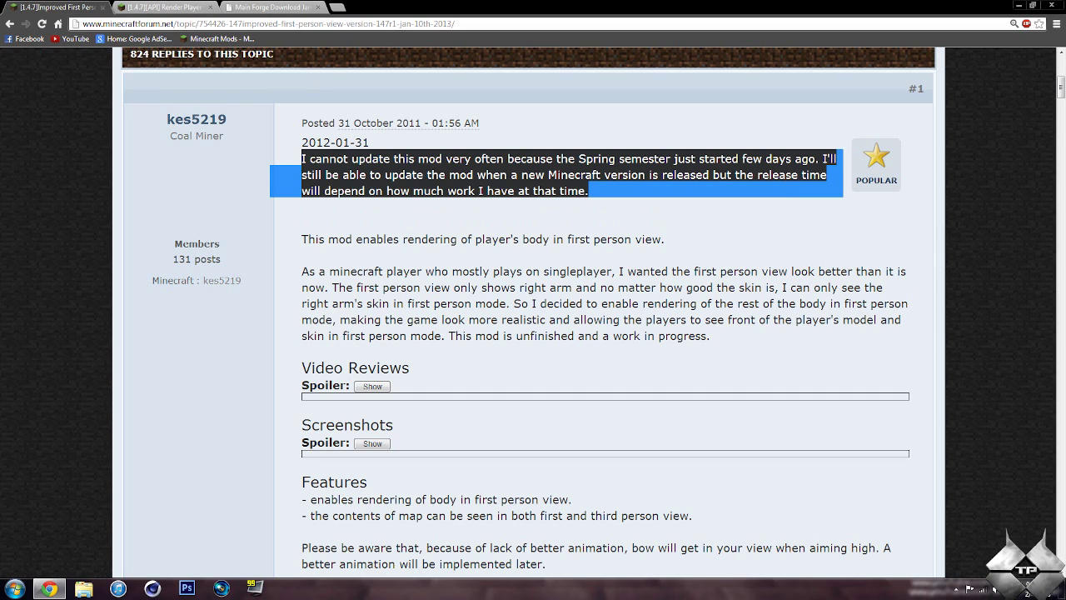
{"action": "left_click", "coordinate": [666, 203]}
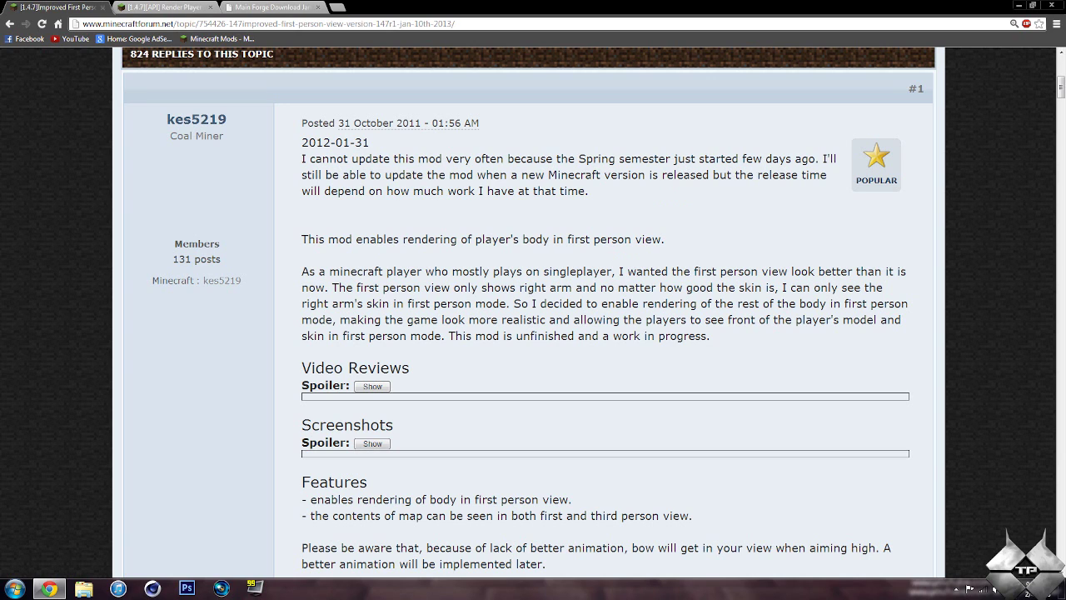
Reveal the Screenshots spoiler and look through its first-person, third-person, handheld map and bow pictures
{"action": "scroll", "coordinate": [596, 270], "scroll_direction": "down", "scroll_amount": 2}
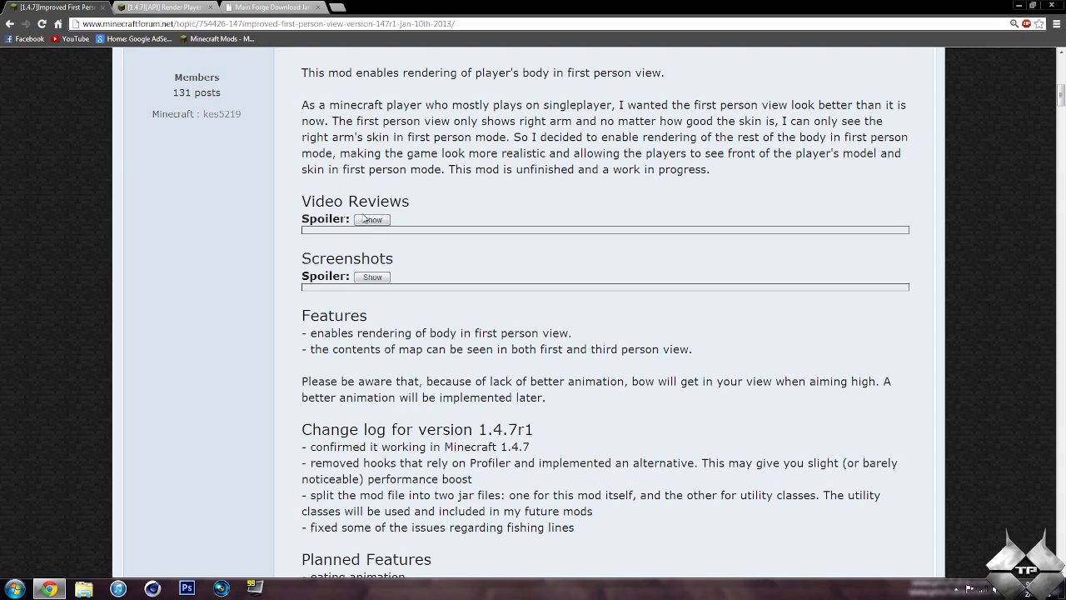
{"action": "left_click", "coordinate": [374, 278]}
{"action": "scroll", "coordinate": [566, 289], "scroll_direction": "down", "scroll_amount": 3}
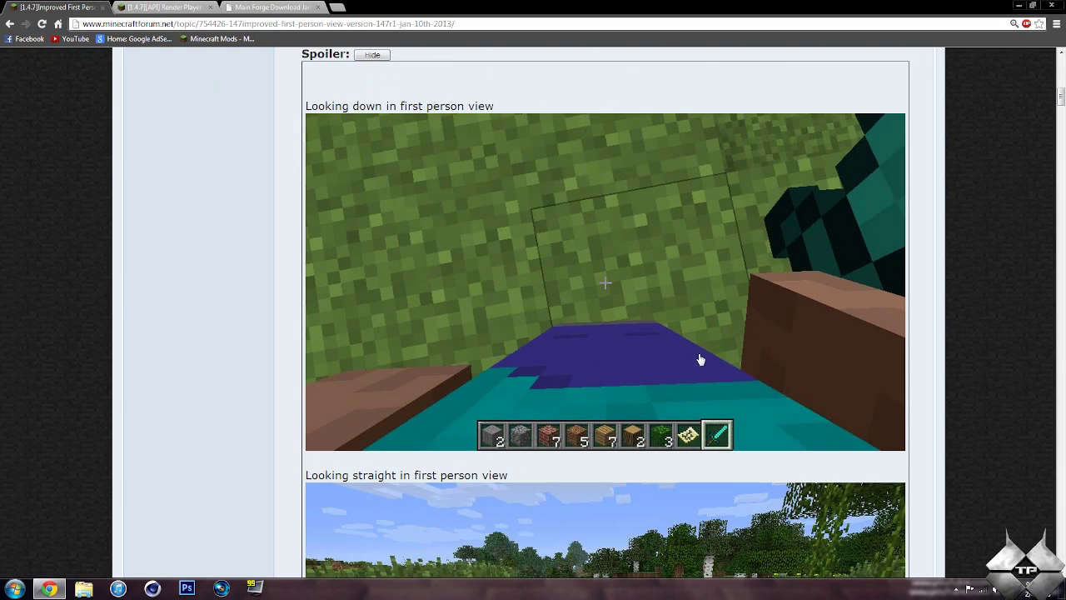
{"action": "scroll", "coordinate": [703, 358], "scroll_direction": "down", "scroll_amount": 4}
{"action": "scroll", "coordinate": [735, 360], "scroll_direction": "down", "scroll_amount": 7}
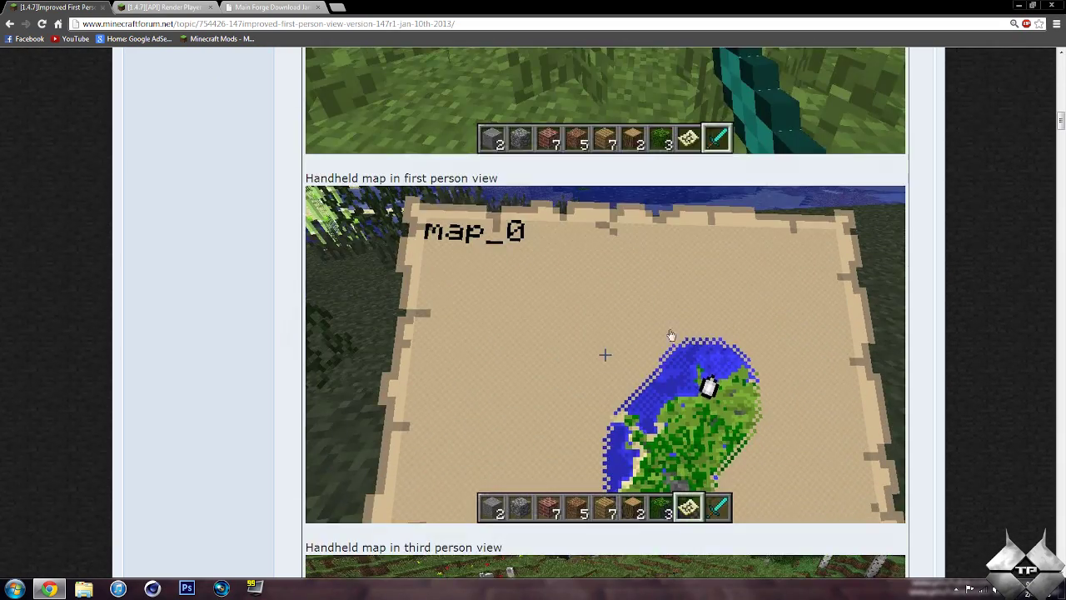
{"action": "scroll", "coordinate": [671, 286], "scroll_direction": "down", "scroll_amount": 7}
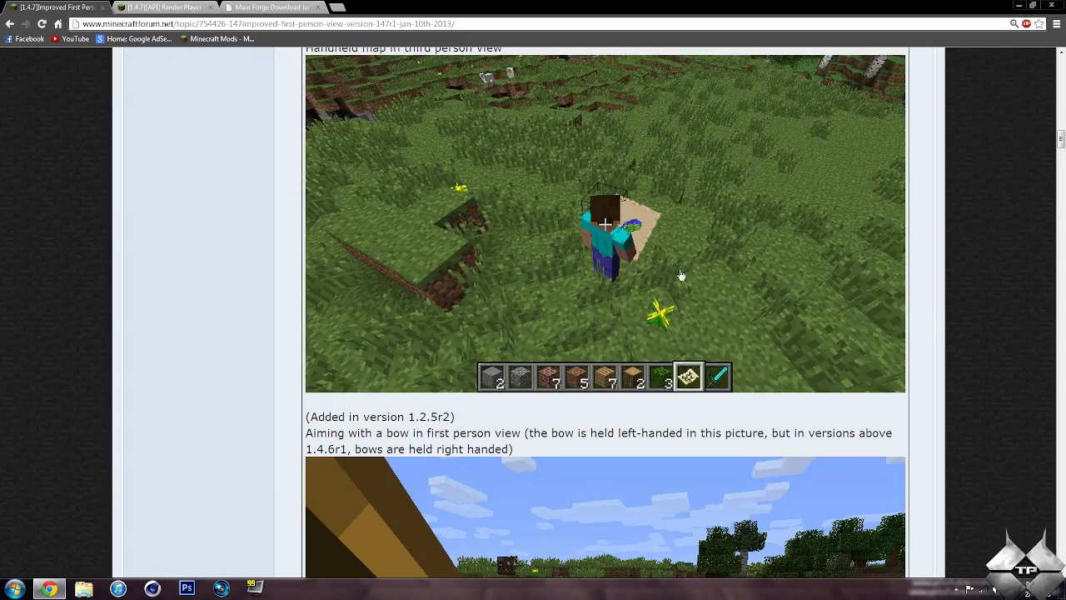
{"action": "scroll", "coordinate": [711, 280], "scroll_direction": "down", "scroll_amount": 5}
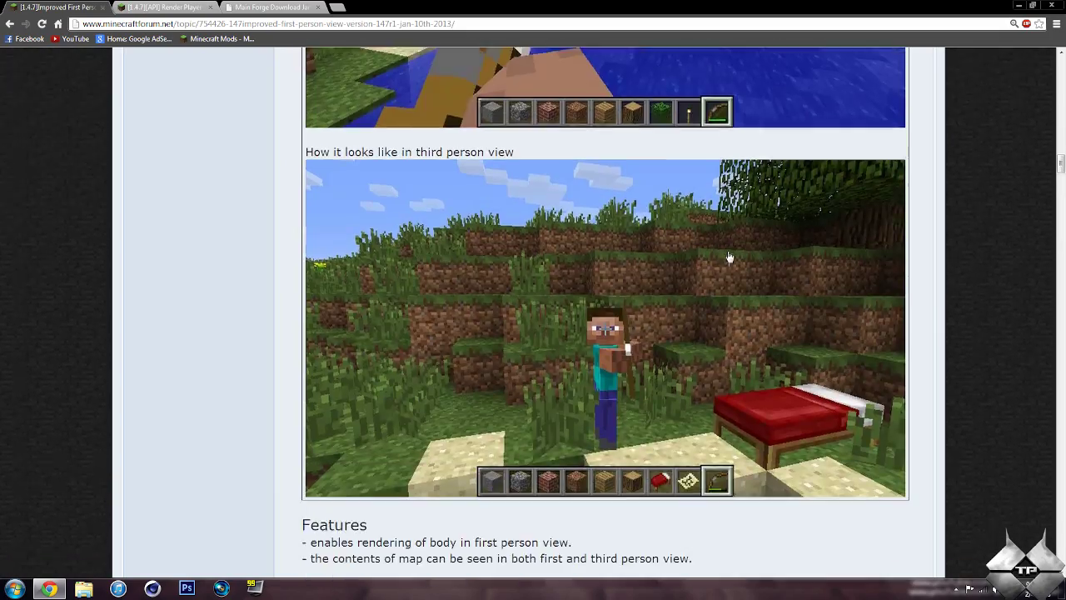
{"action": "scroll", "coordinate": [654, 263], "scroll_direction": "up", "scroll_amount": 5}
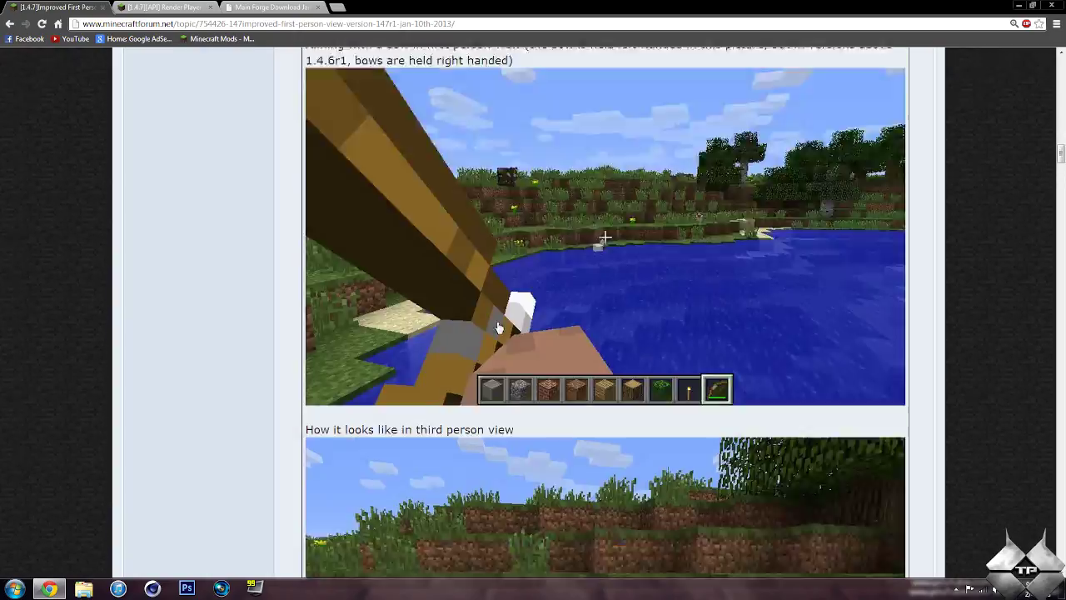
{"action": "scroll", "coordinate": [650, 275], "scroll_direction": "down", "scroll_amount": 5}
Examine the features, change log, frequently asked questions and the download and installation directions for Minecraft 1.4.7
{"action": "scroll", "coordinate": [648, 278], "scroll_direction": "down", "scroll_amount": 4}
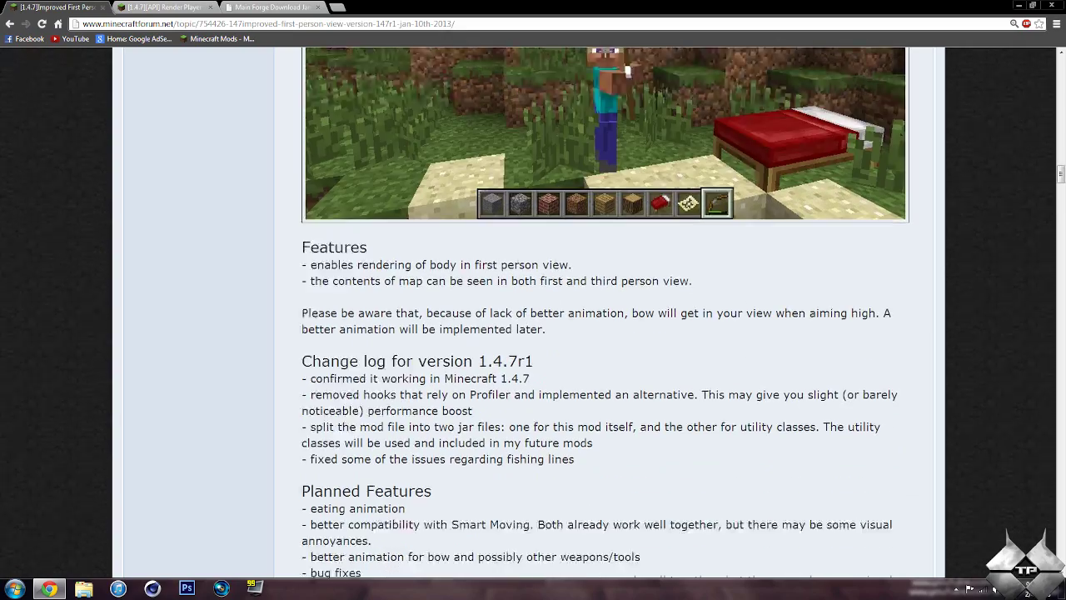
{"action": "scroll", "coordinate": [400, 307], "scroll_direction": "down", "scroll_amount": 9}
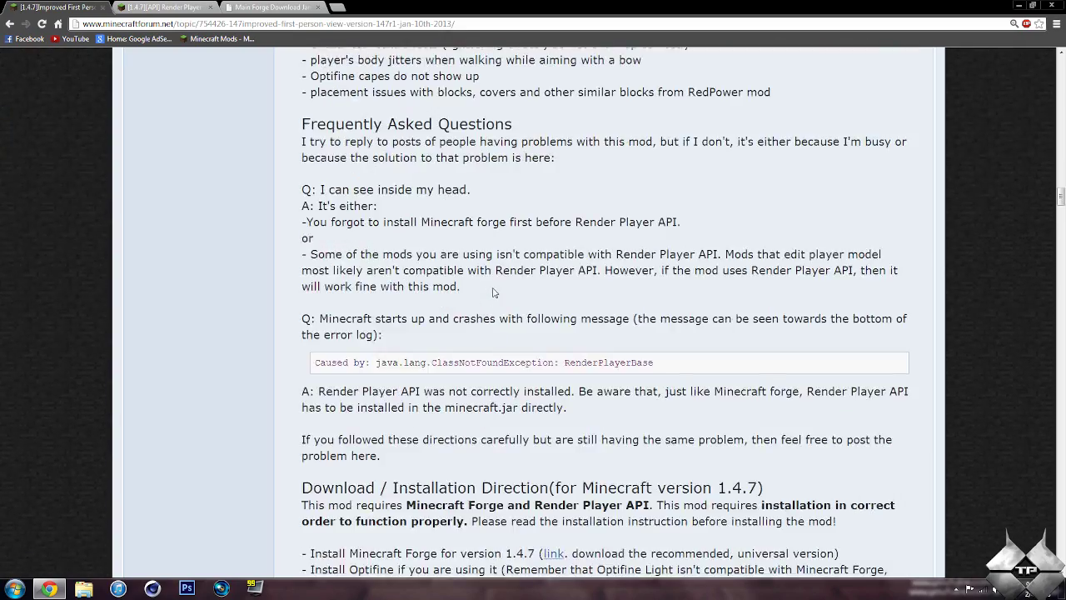
{"action": "scroll", "coordinate": [400, 307], "scroll_direction": "down", "scroll_amount": 3}
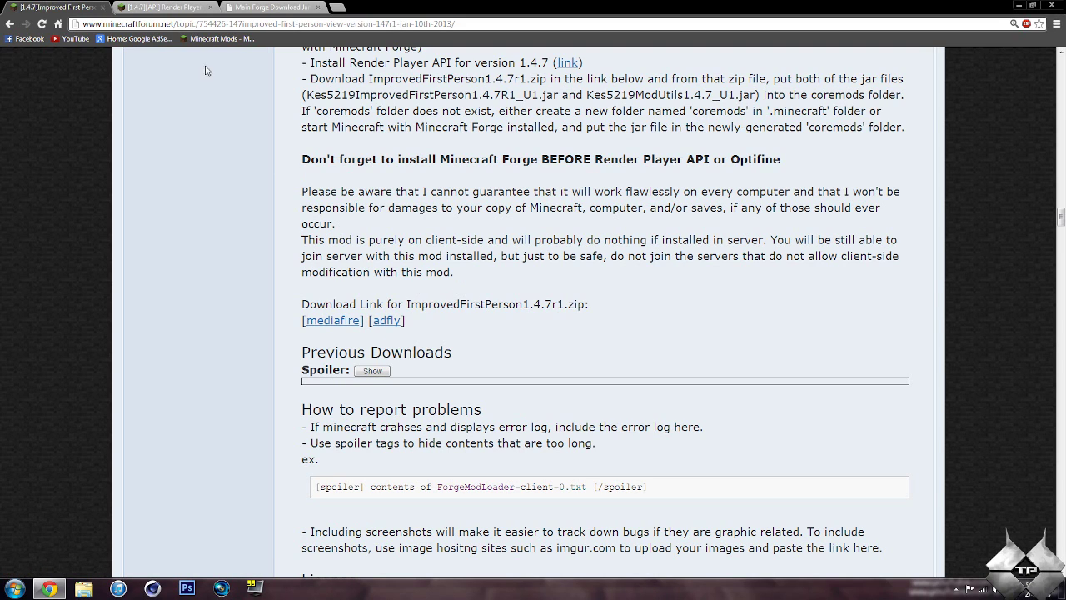
Switch to the Render Player API topic and examine its download links and installation notes
{"action": "left_click", "coordinate": [165, 7]}
{"action": "scroll", "coordinate": [502, 293], "scroll_direction": "down", "scroll_amount": 1}
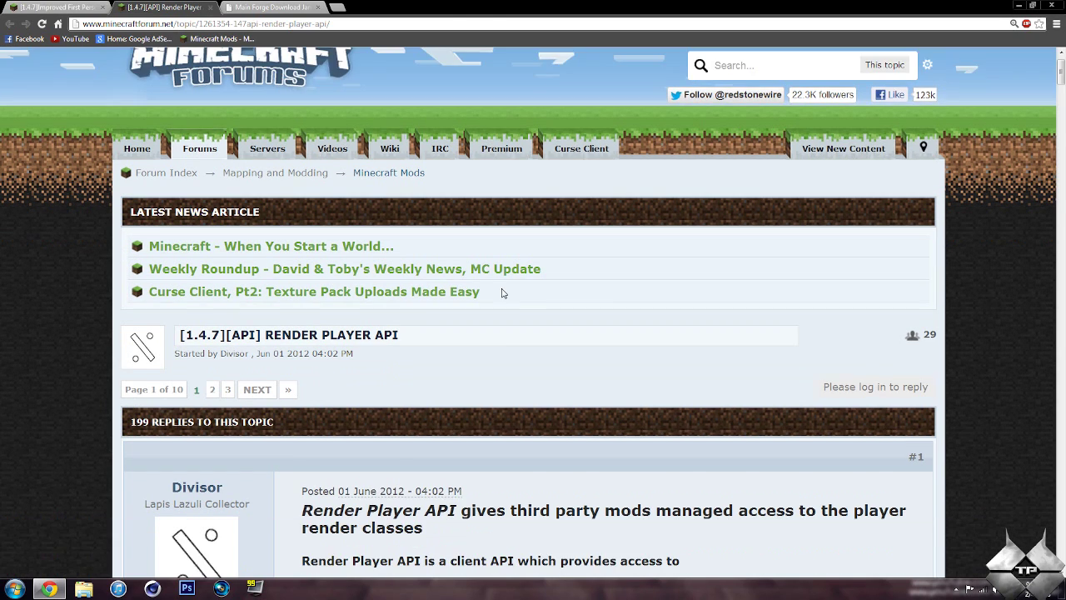
{"action": "scroll", "coordinate": [503, 293], "scroll_direction": "down", "scroll_amount": 1}
{"action": "scroll", "coordinate": [494, 219], "scroll_direction": "down", "scroll_amount": 4}
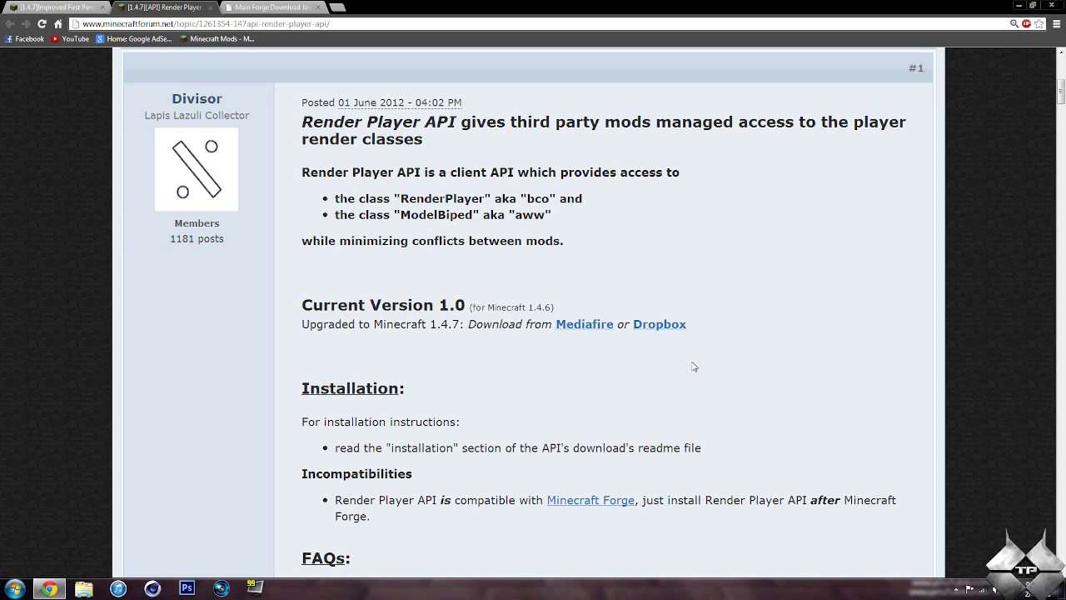
{"action": "scroll", "coordinate": [530, 340], "scroll_direction": "up", "scroll_amount": 3}
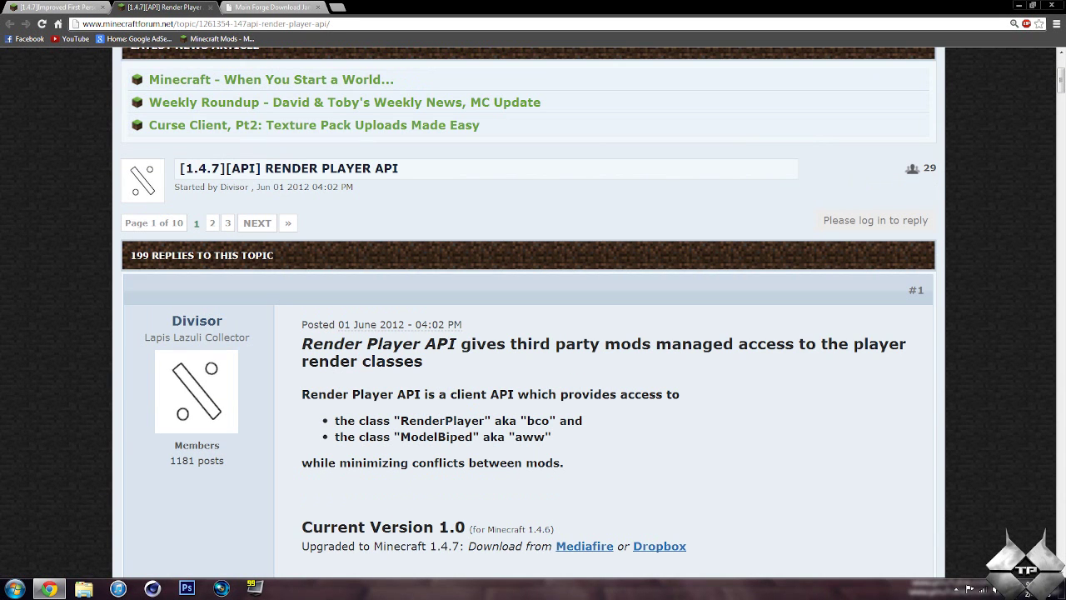
Look over the recommended and latest builds on the Main Forge Download page and close the browser
{"action": "left_click", "coordinate": [276, 9]}
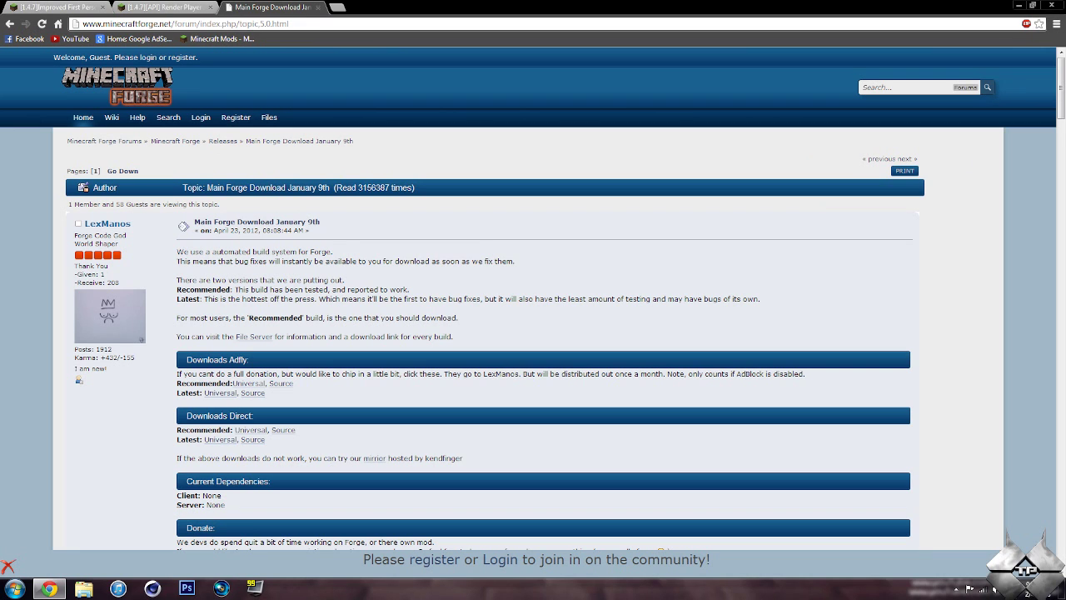
{"action": "scroll", "coordinate": [309, 237], "scroll_direction": "down", "scroll_amount": 2}
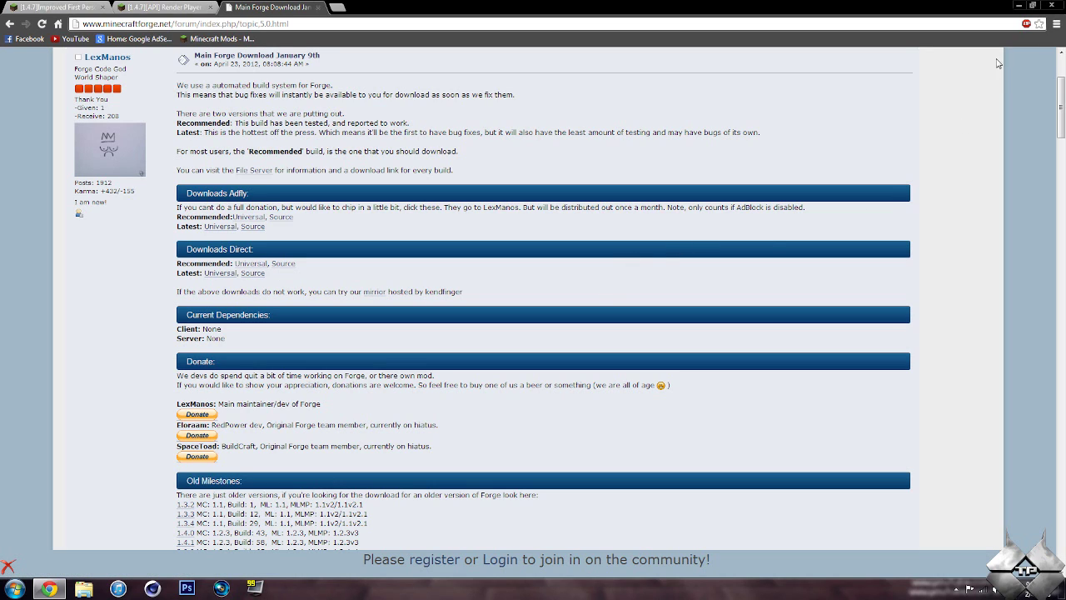
{"action": "left_click", "coordinate": [1052, 6]}
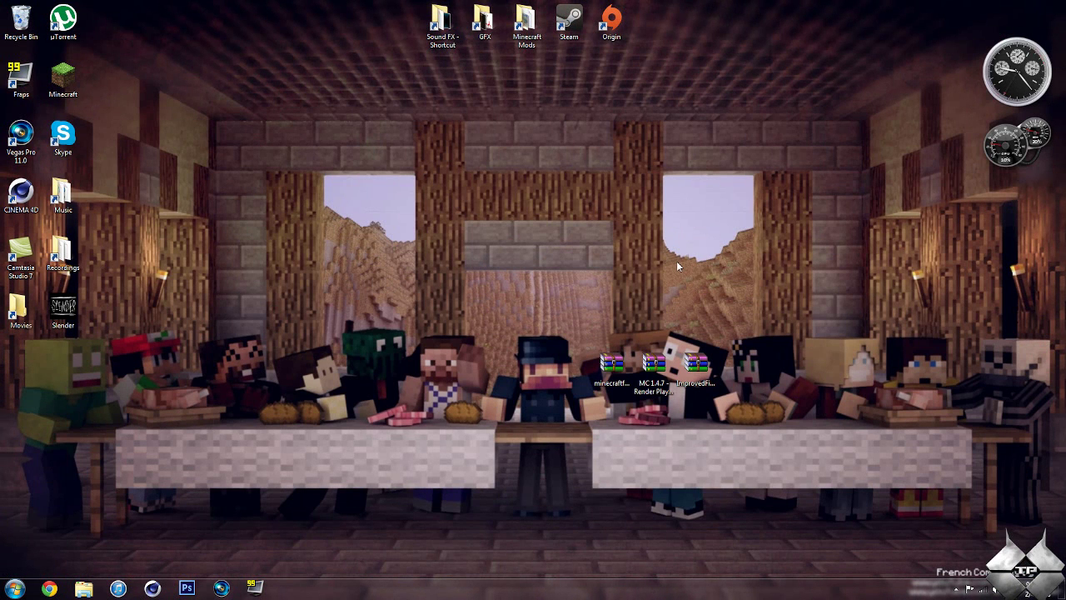
Search Windows for %appdata%, open the Roaming folder and go into the bin folder inside .minecraft
{"action": "left_click", "coordinate": [15, 588]}
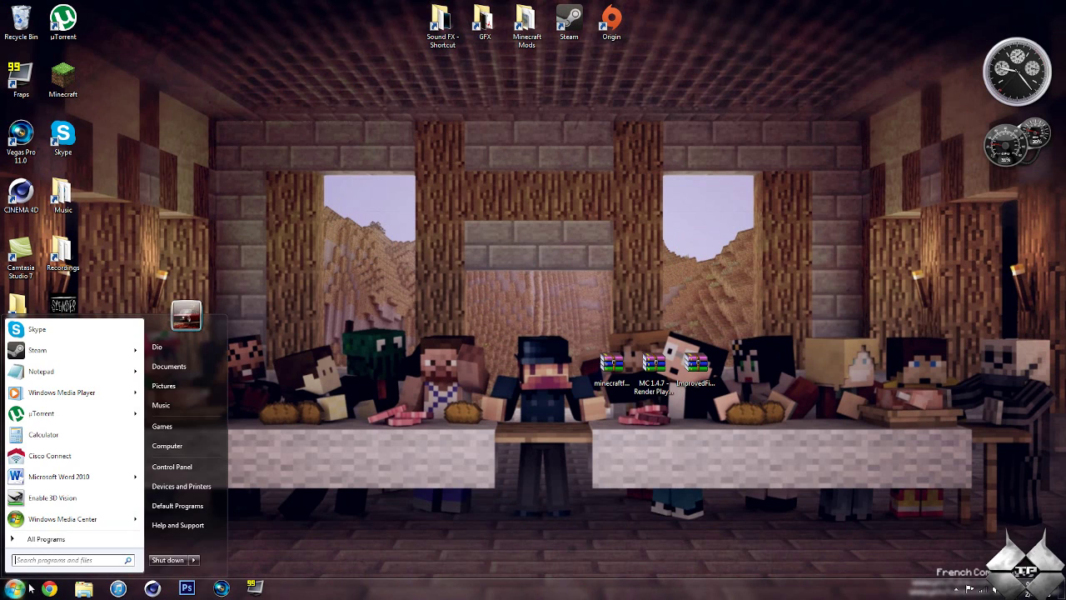
{"action": "type", "text": "%a"}
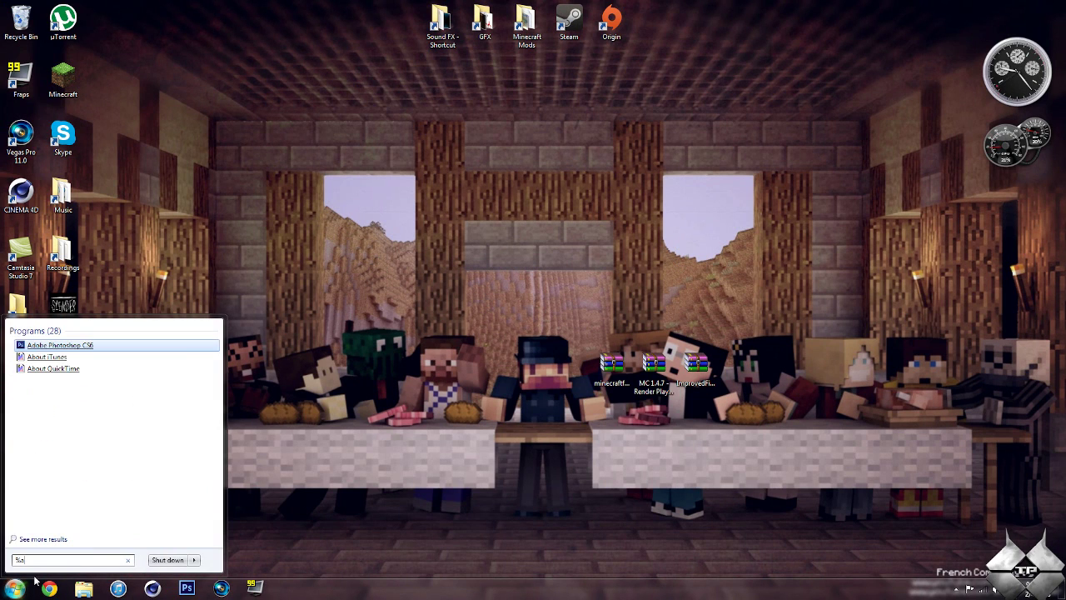
{"action": "type", "text": "ppdata%"}
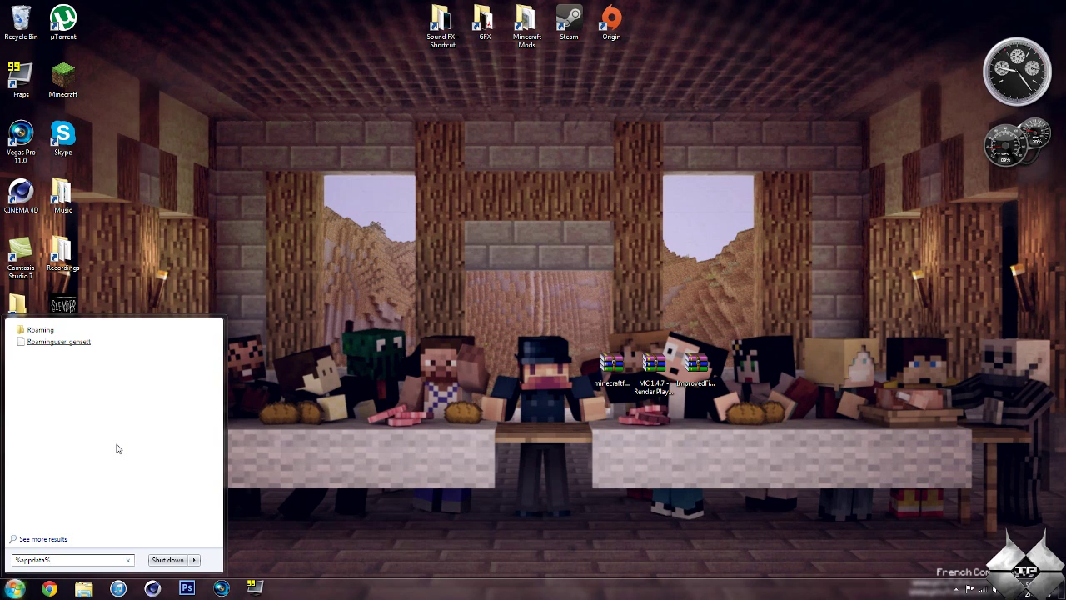
{"action": "left_click", "coordinate": [42, 330]}
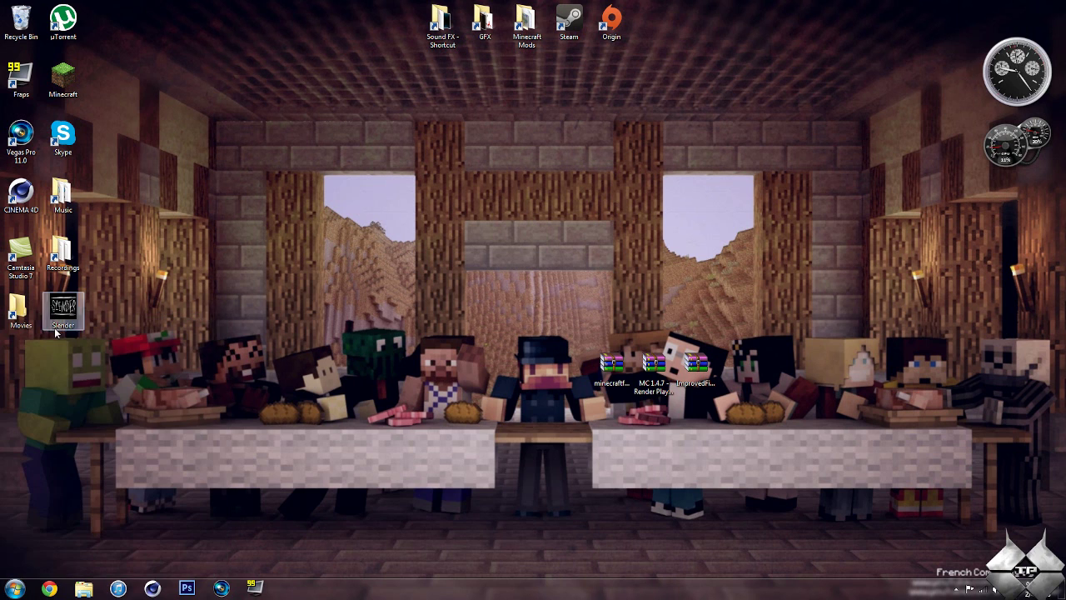
{"action": "double_click", "coordinate": [391, 268]}
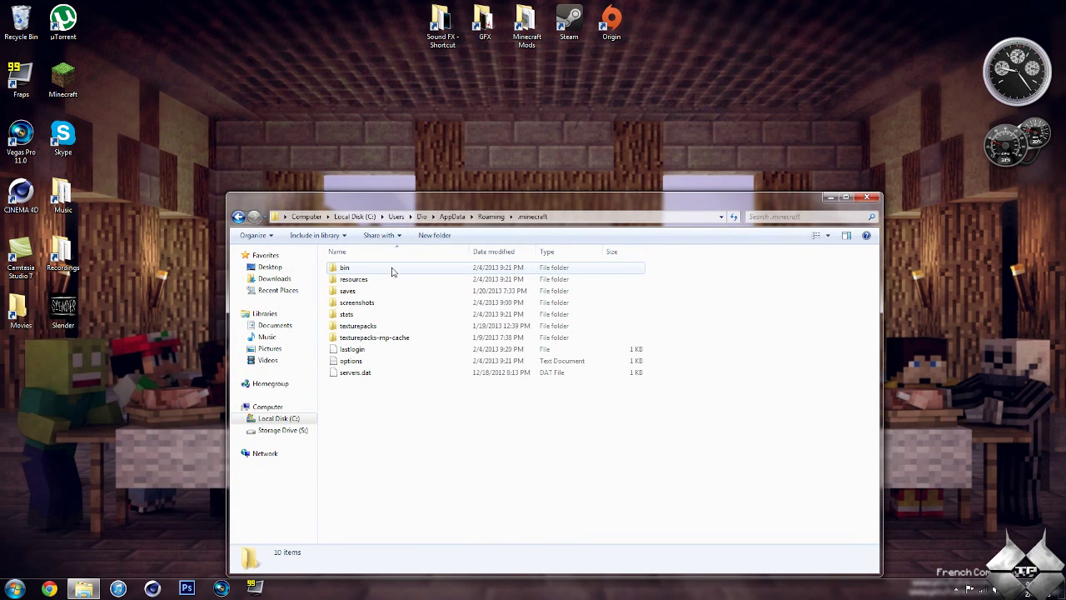
{"action": "double_click", "coordinate": [392, 271]}
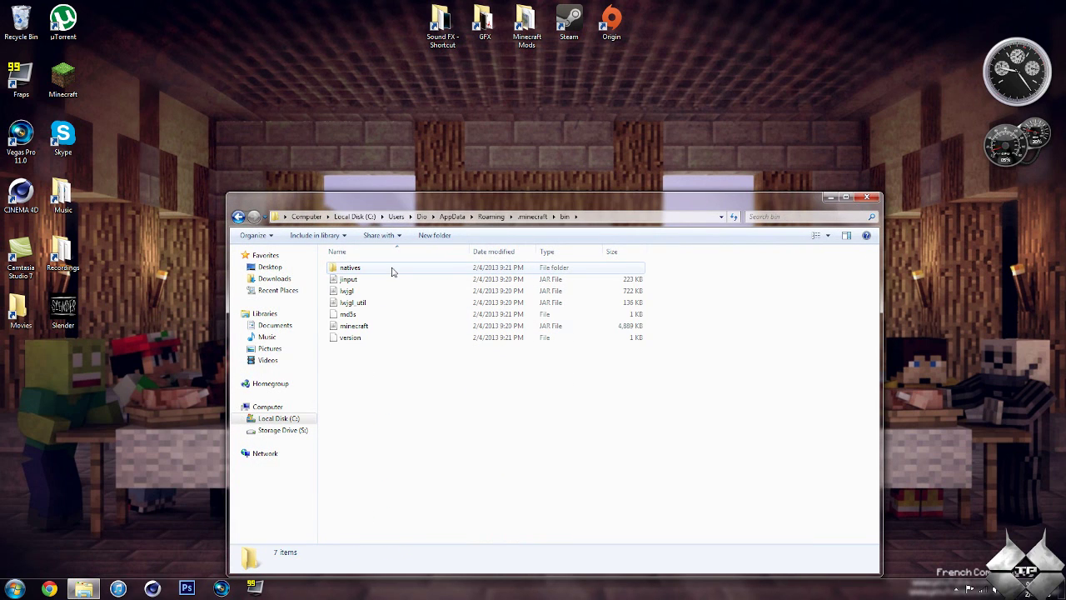
Open the minecraft JAR file with WinRAR archiver, fit its window to the left half of the desktop and minimize the bin folder window
{"action": "left_click", "coordinate": [358, 328]}
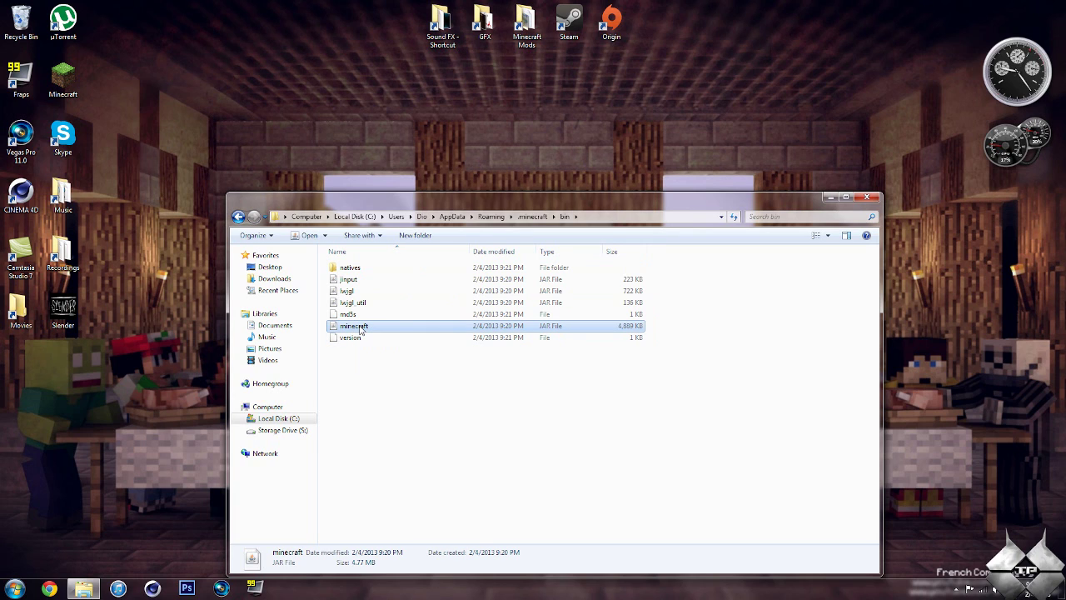
{"action": "right_click", "coordinate": [360, 329]}
{"action": "mouse_move", "coordinate": [407, 352]}
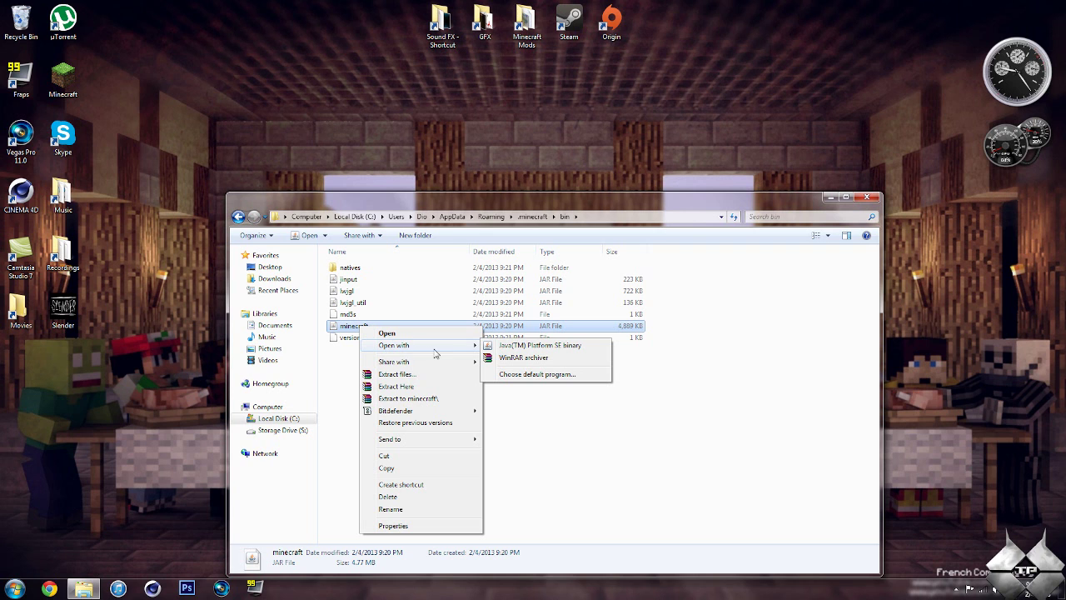
{"action": "left_click", "coordinate": [524, 357]}
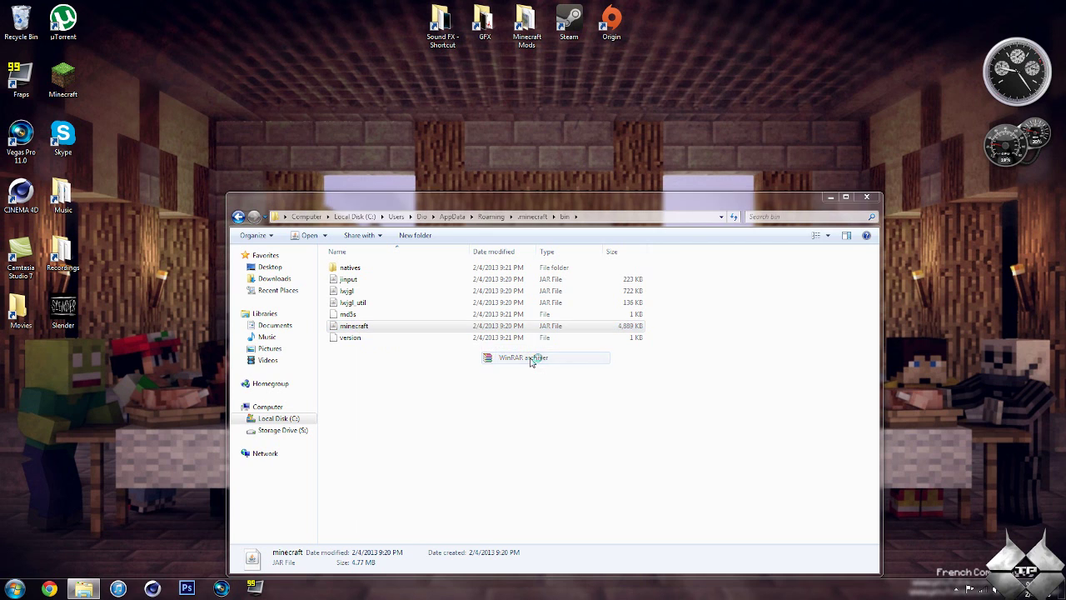
{"action": "left_click_drag", "start_coordinate": [553, 114], "coordinate": [2, 150]}
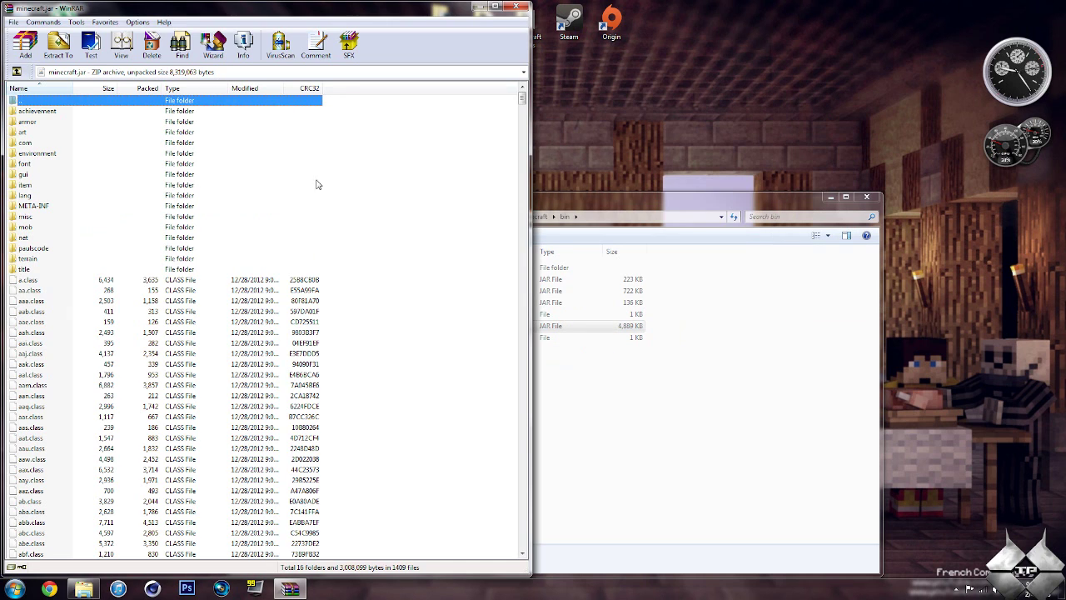
{"action": "left_click", "coordinate": [635, 210]}
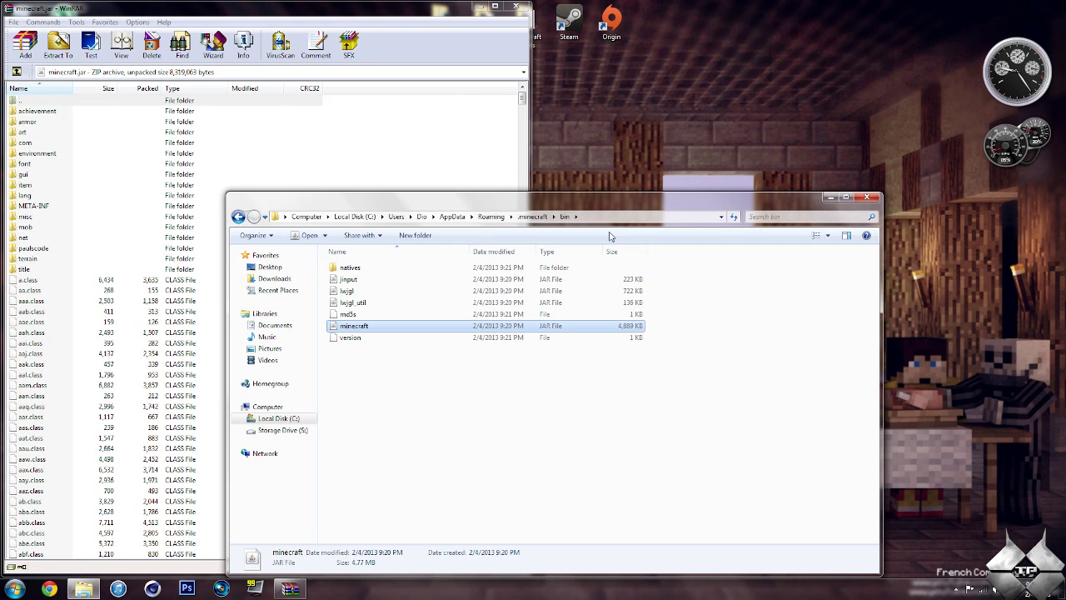
{"action": "left_click", "coordinate": [831, 198]}
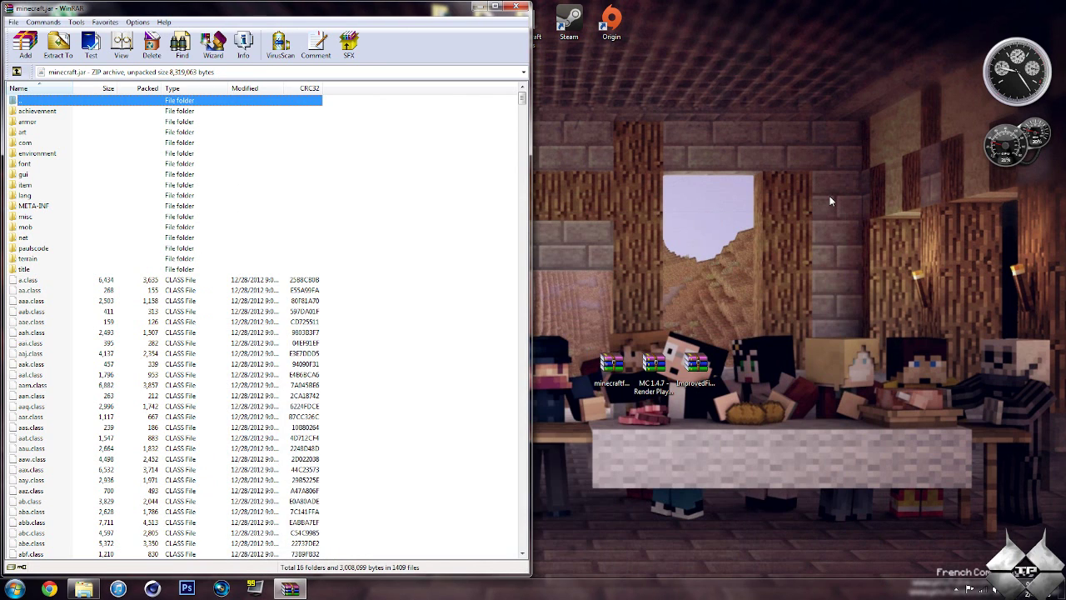
Open the minecraftforge-universal-1.4.7-6.6.0.497.zip archive from the desktop and fit its window to the right half beside minecraft.jar
{"action": "double_click", "coordinate": [617, 361]}
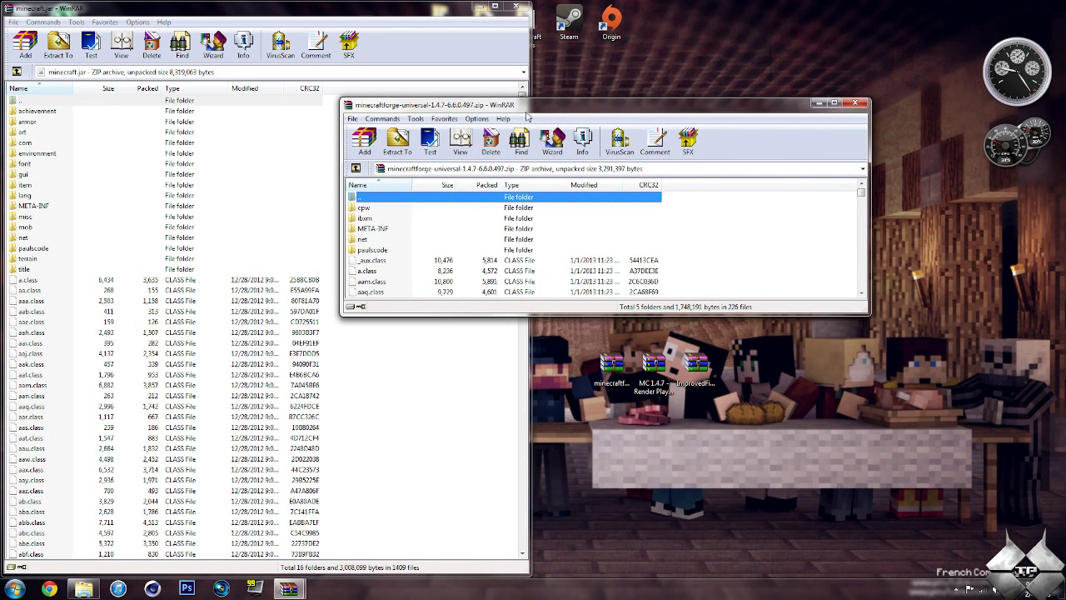
{"action": "left_click_drag", "start_coordinate": [583, 106], "coordinate": [1060, 216]}
{"action": "mouse_move", "coordinate": [1051, 123]}
{"action": "left_mouse_down"}
{"action": "mouse_move", "coordinate": [1051, 483]}
{"action": "mouse_move", "coordinate": [1052, 124]}
{"action": "left_mouse_up"}
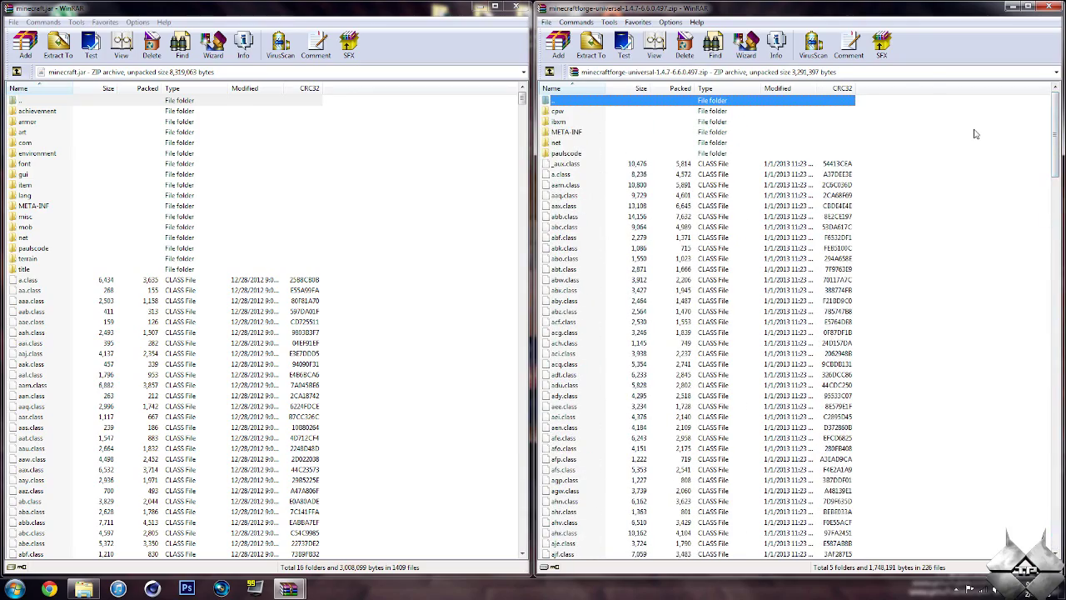
Copy all files and folders of the Forge archive into minecraft.jar, accepting the default archiving parameters
{"action": "key", "text": "ctrl+a"}
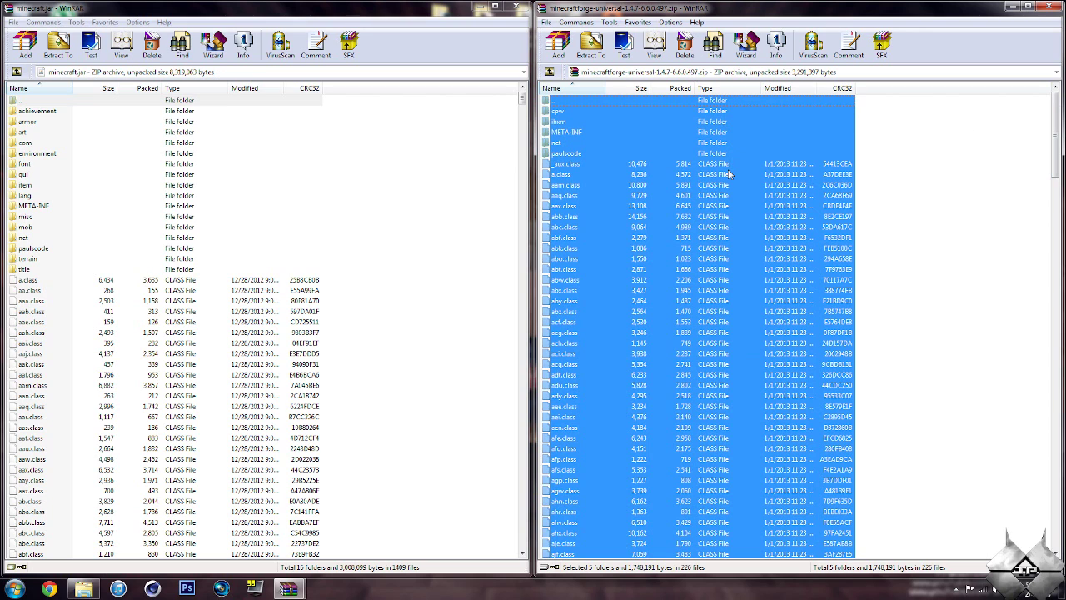
{"action": "left_click_drag", "start_coordinate": [669, 259], "coordinate": [380, 374]}
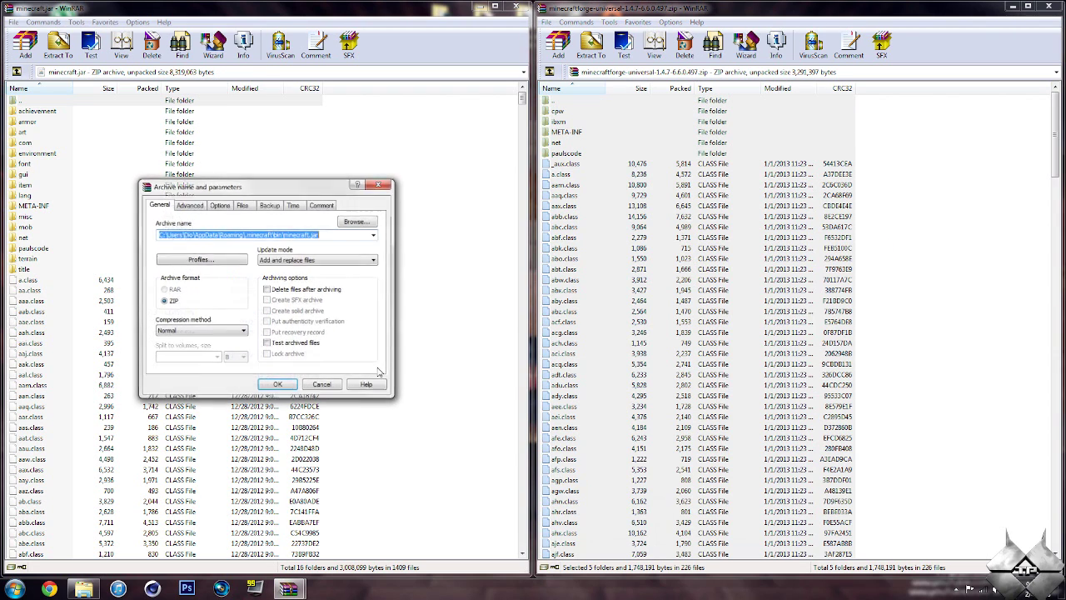
{"action": "left_click", "coordinate": [278, 384]}
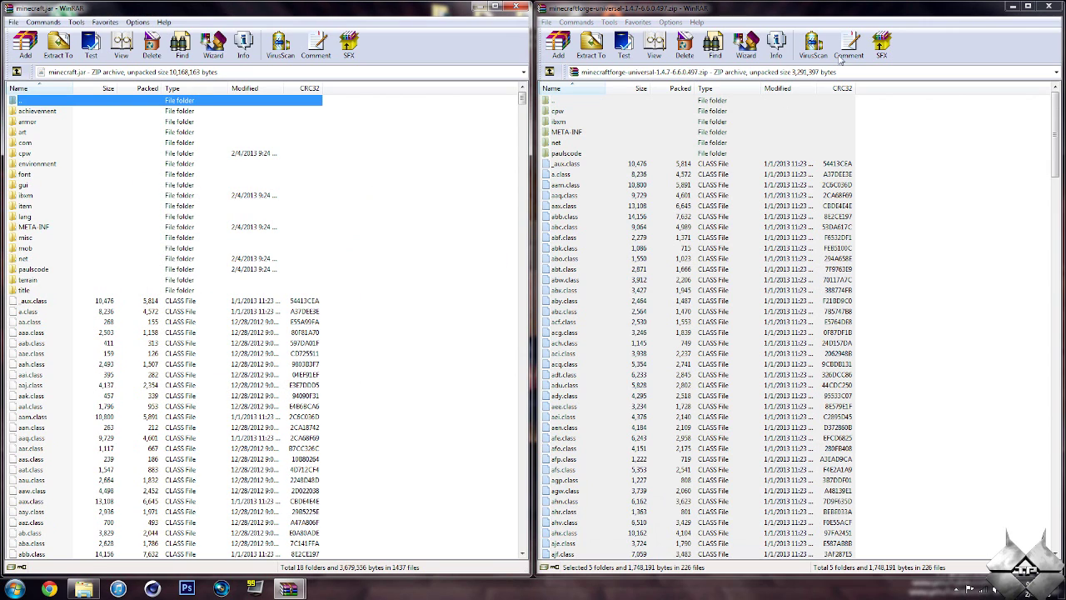
Close the Forge archive, then open MC 1.4.7 - Render Player API 1.0.zip from the desktop beside minecraft.jar, filling the right half
{"action": "left_click", "coordinate": [1046, 6]}
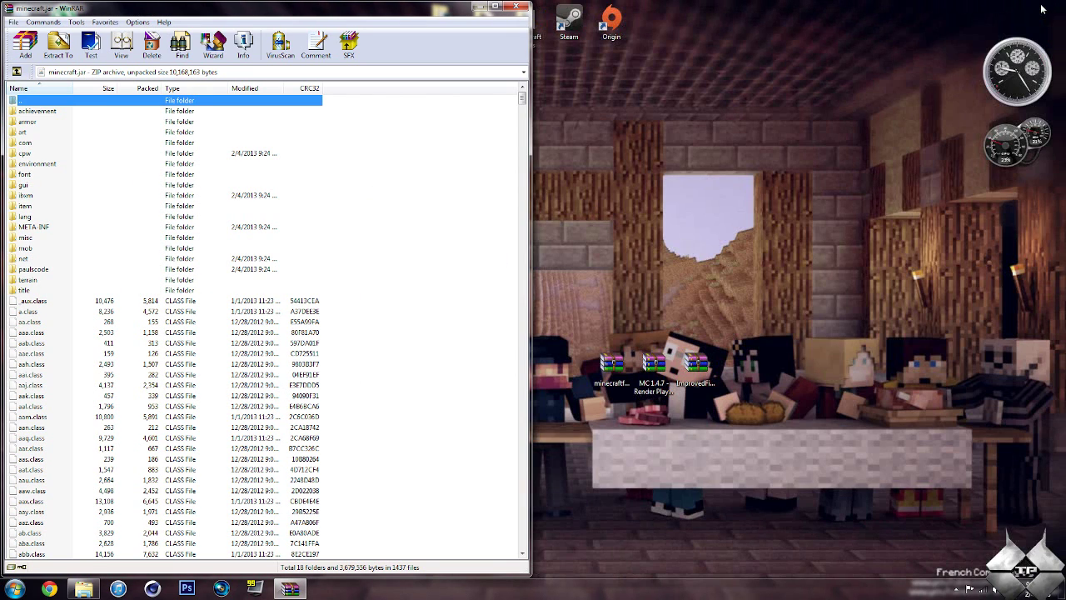
{"action": "double_click", "coordinate": [650, 363]}
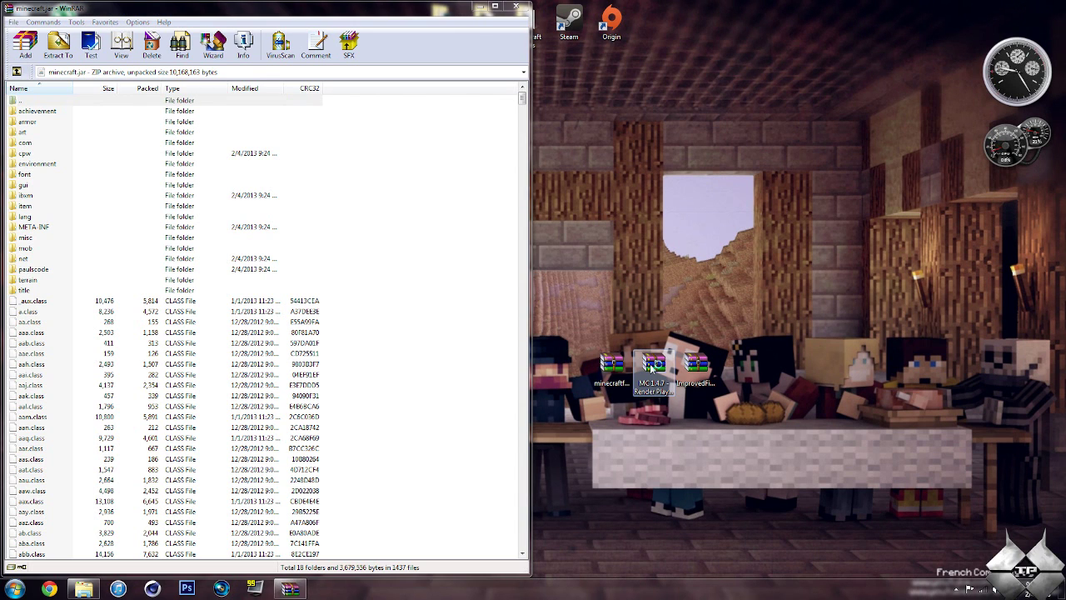
{"action": "left_click_drag", "start_coordinate": [560, 127], "coordinate": [1065, 167]}
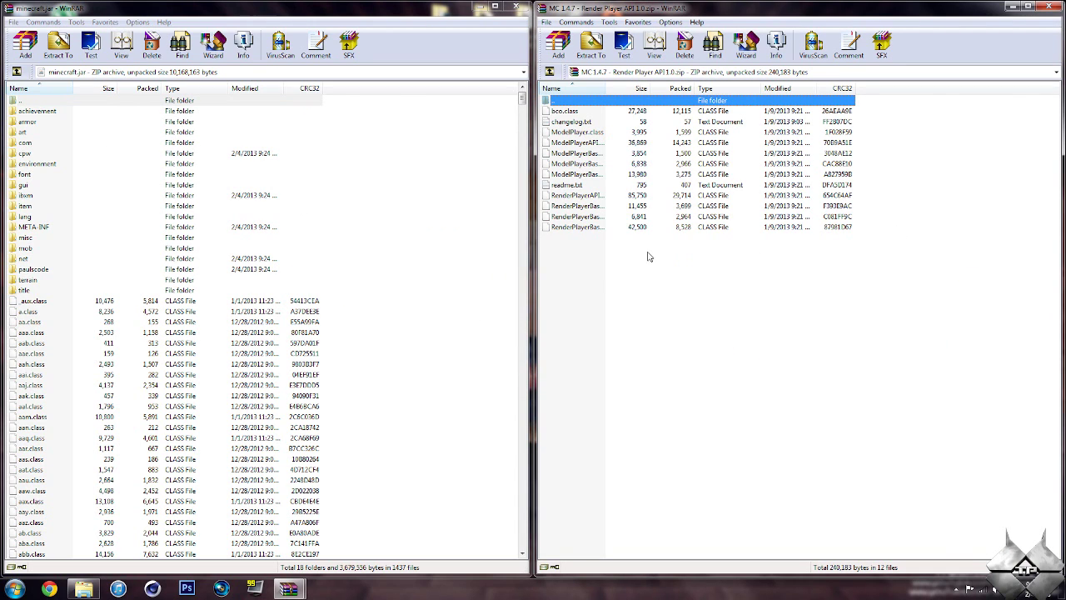
Copy all Render Player API files into minecraft.jar with the default archiving parameters and close the API archive
{"action": "left_click_drag", "start_coordinate": [651, 278], "coordinate": [602, 122]}
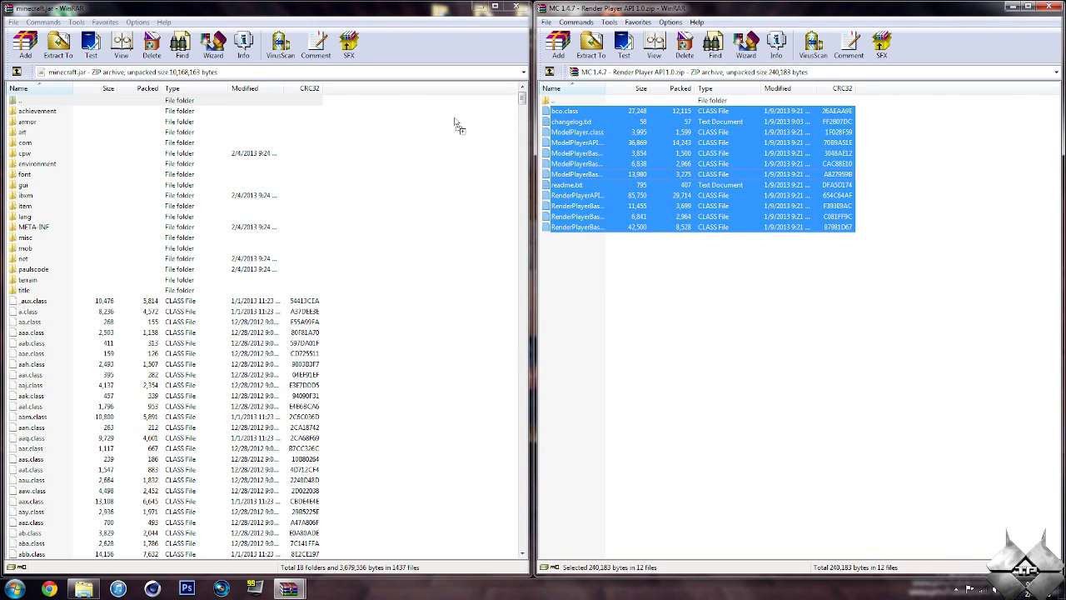
{"action": "left_click_drag", "start_coordinate": [454, 125], "coordinate": [374, 361]}
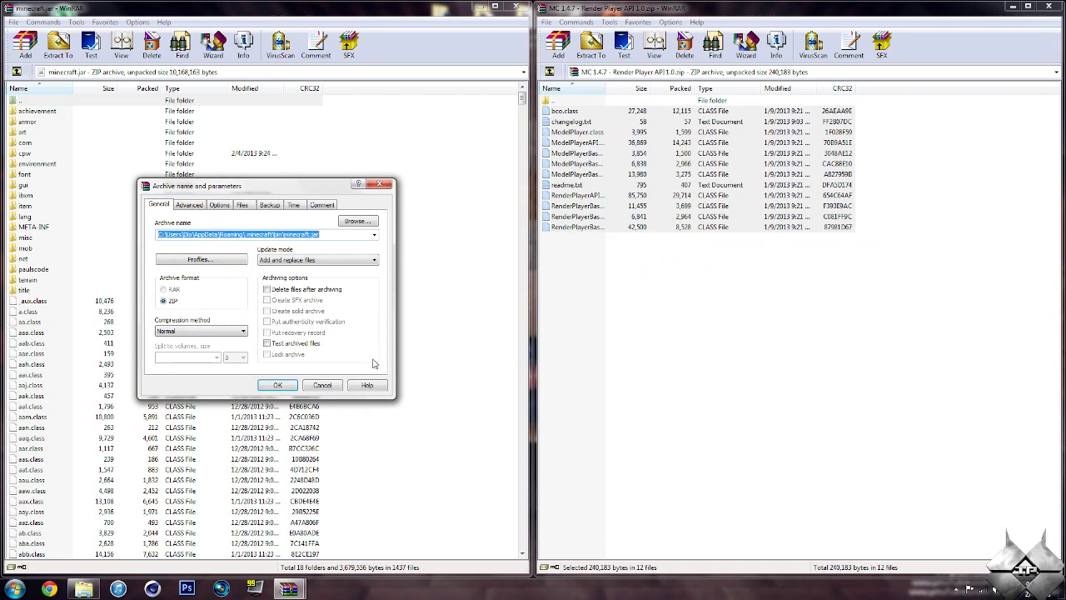
{"action": "left_click", "coordinate": [290, 391]}
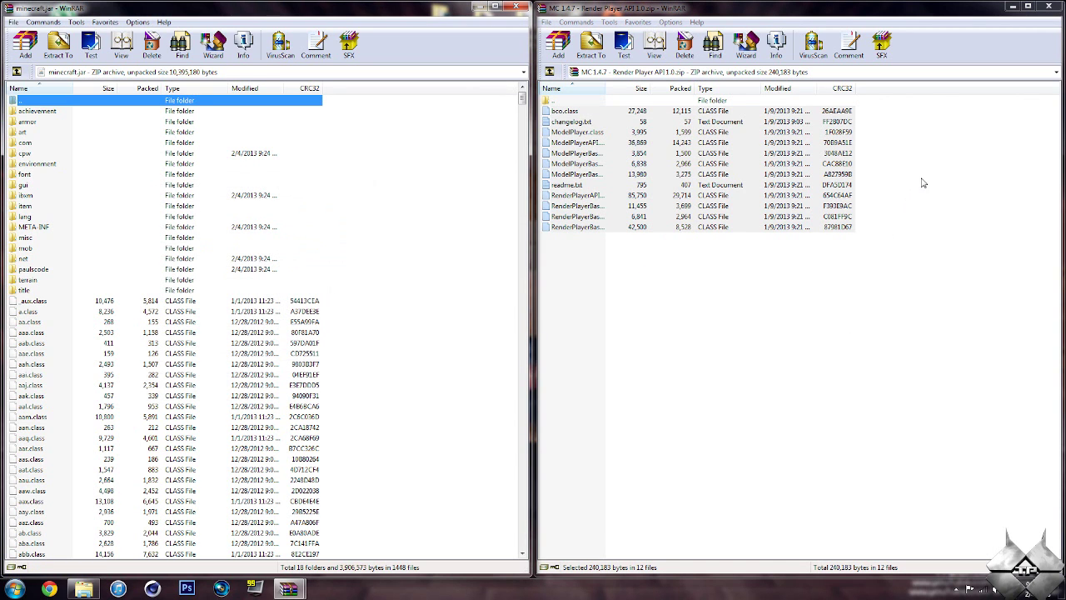
{"action": "left_click", "coordinate": [1043, 7]}
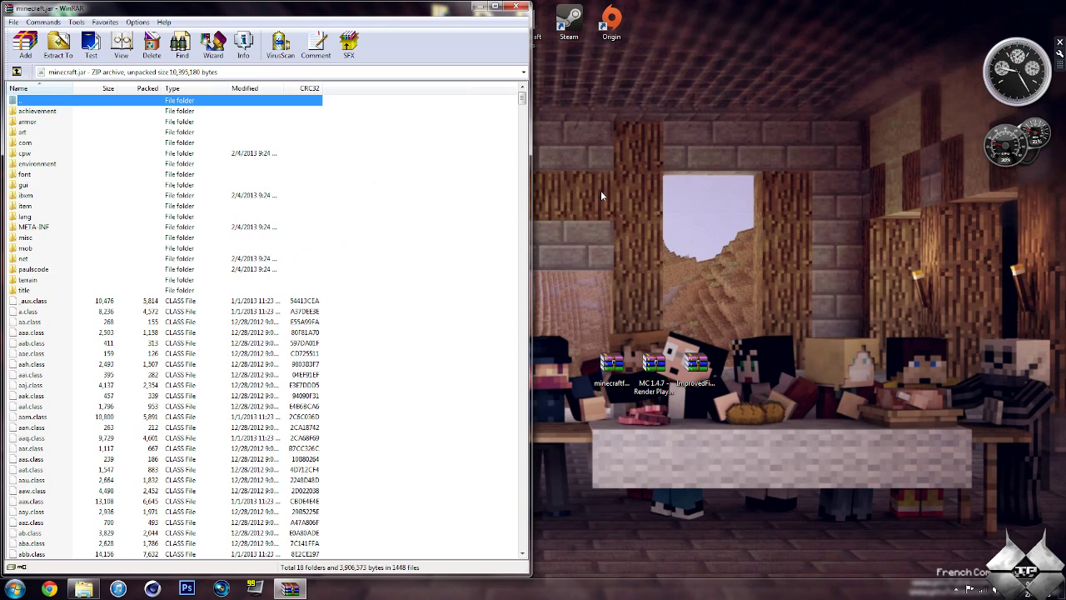
Delete the META-INF folder from minecraft.jar, confirm the deletion and close the archive
{"action": "right_click", "coordinate": [43, 227]}
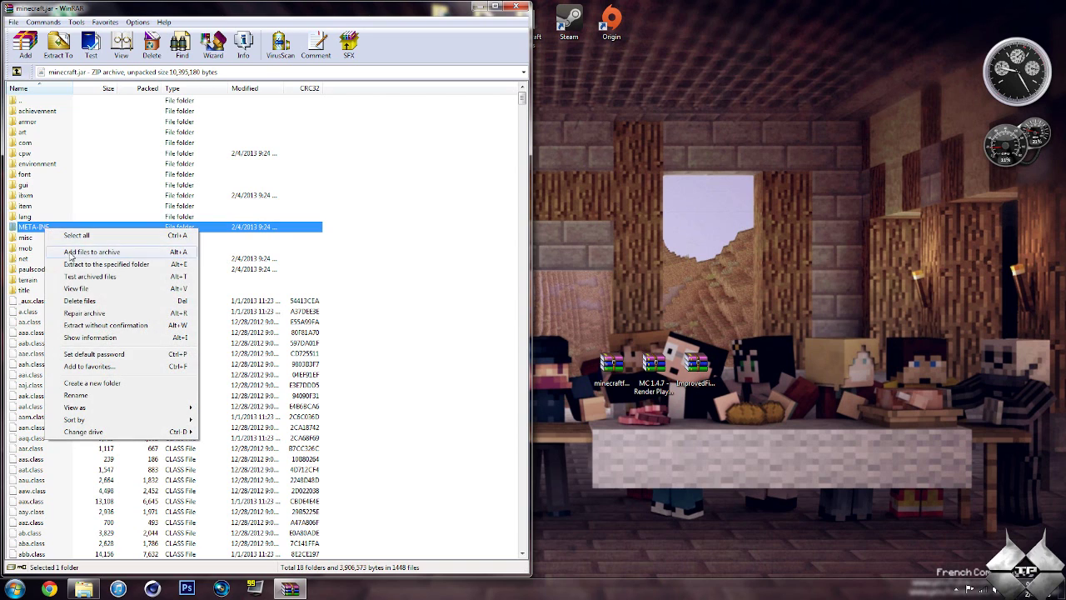
{"action": "left_click", "coordinate": [84, 301]}
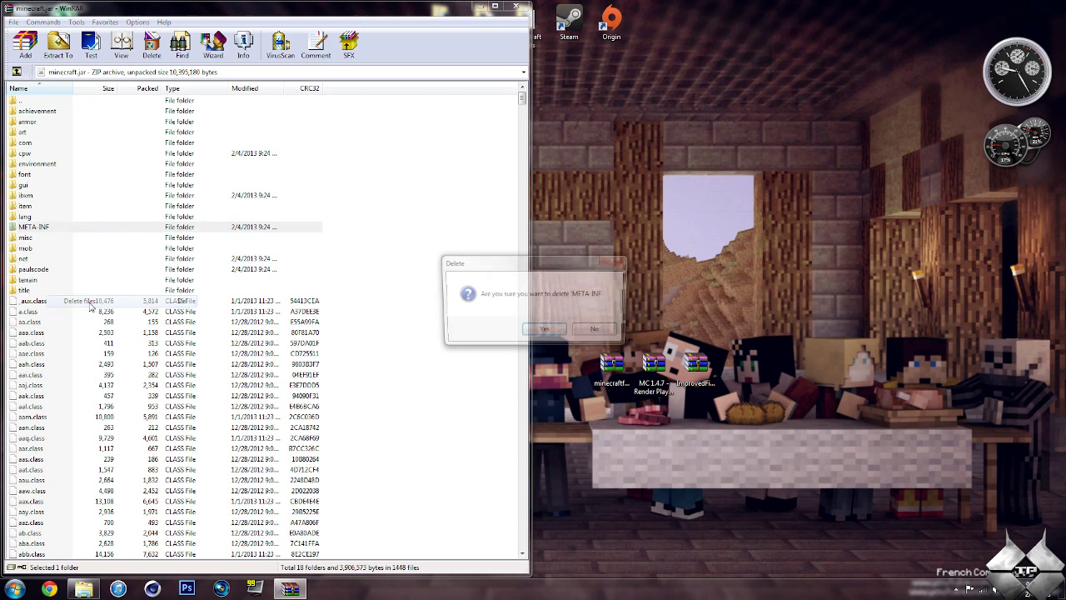
{"action": "left_click", "coordinate": [546, 332]}
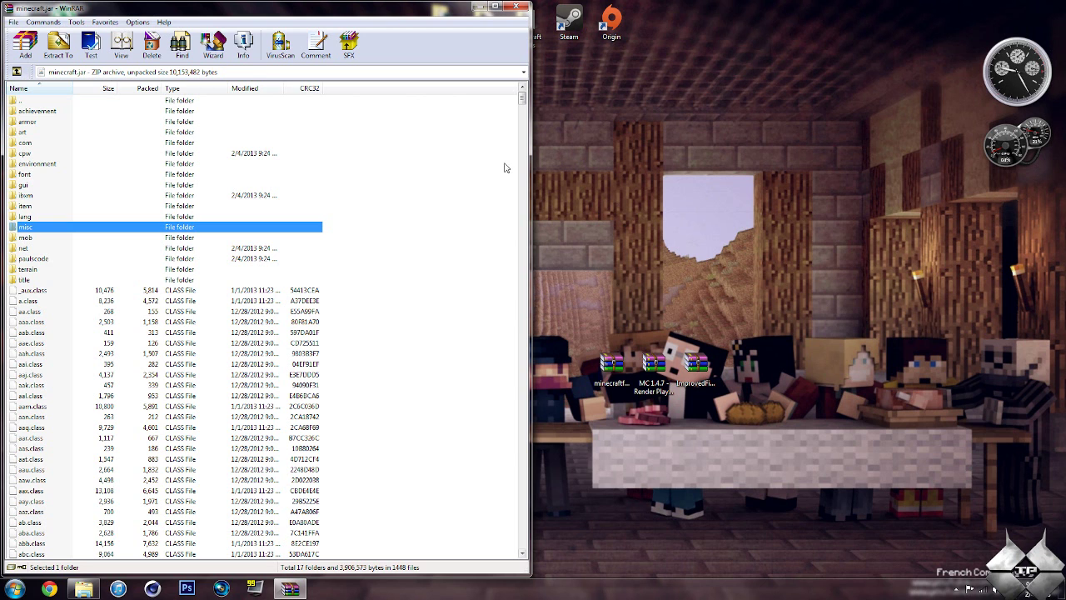
{"action": "left_click", "coordinate": [523, 7]}
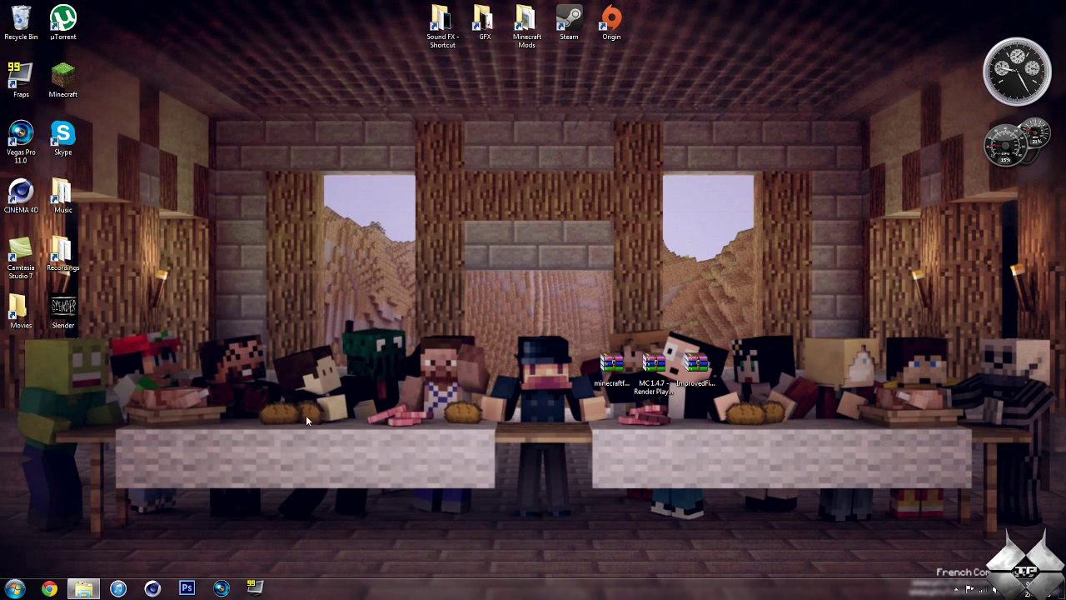
Restore the minimized bin folder window, fit it to the left half of the desktop and return to the .minecraft folder
{"action": "left_click", "coordinate": [84, 589]}
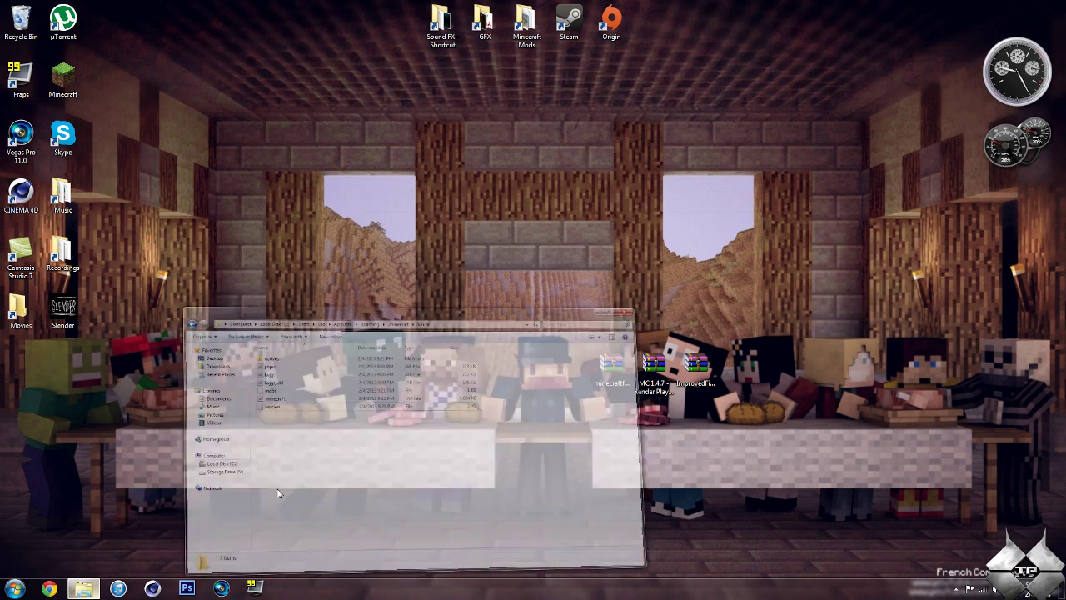
{"action": "left_click_drag", "start_coordinate": [473, 224], "coordinate": [2, 208]}
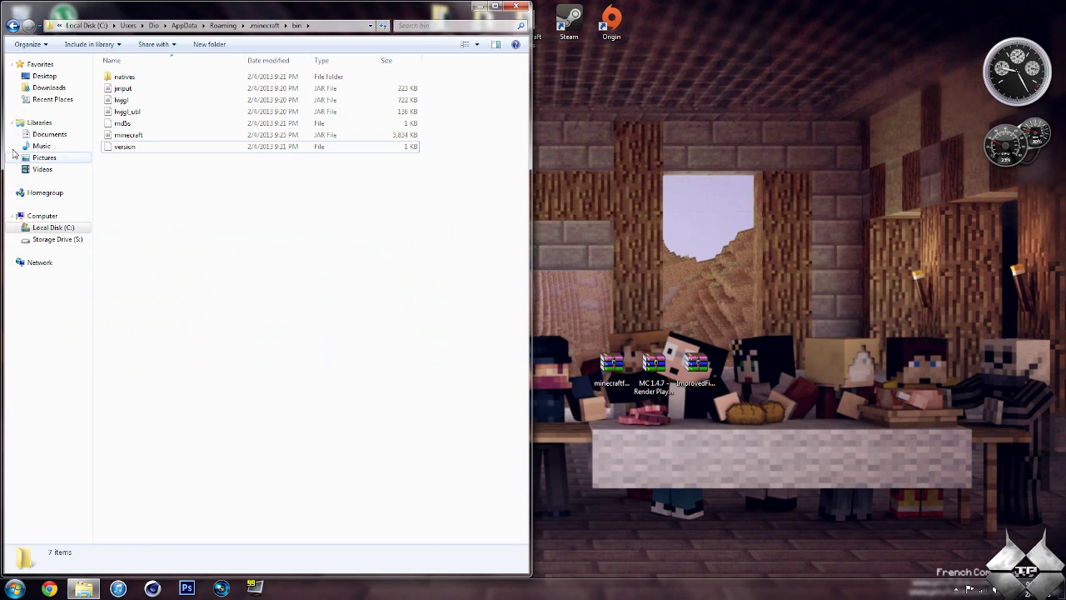
{"action": "left_click", "coordinate": [12, 26]}
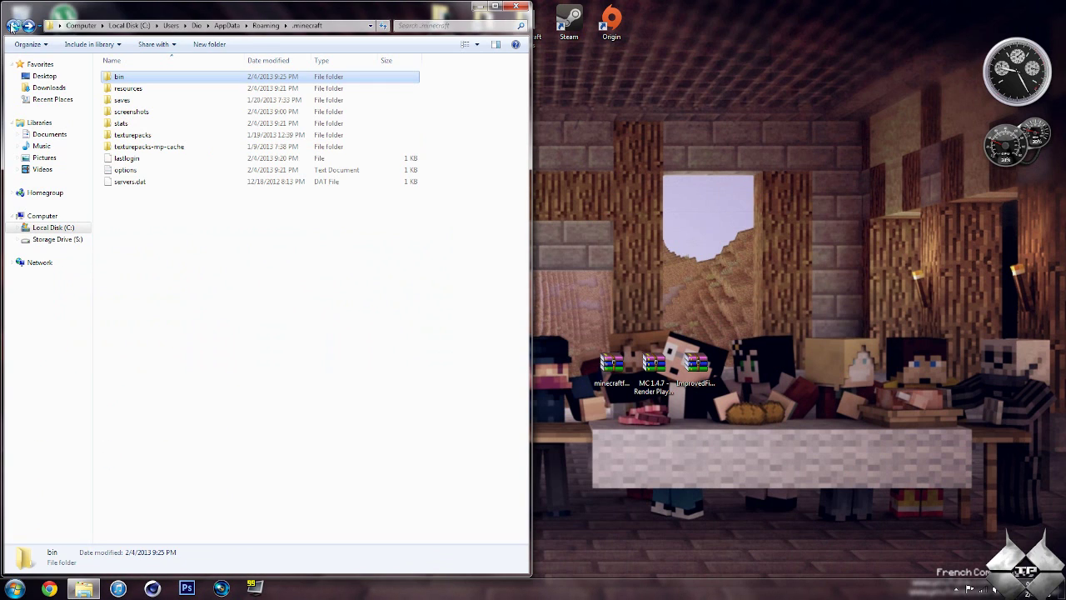
{"action": "left_click", "coordinate": [301, 297]}
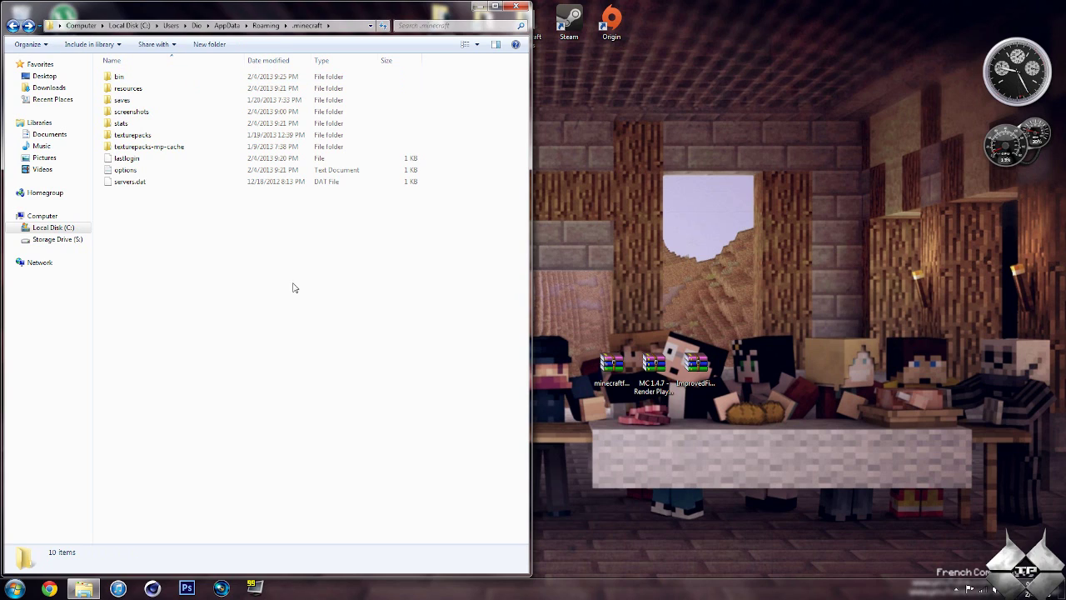
Create a new folder named coremods in the .minecraft folder and open it
{"action": "right_click", "coordinate": [254, 266]}
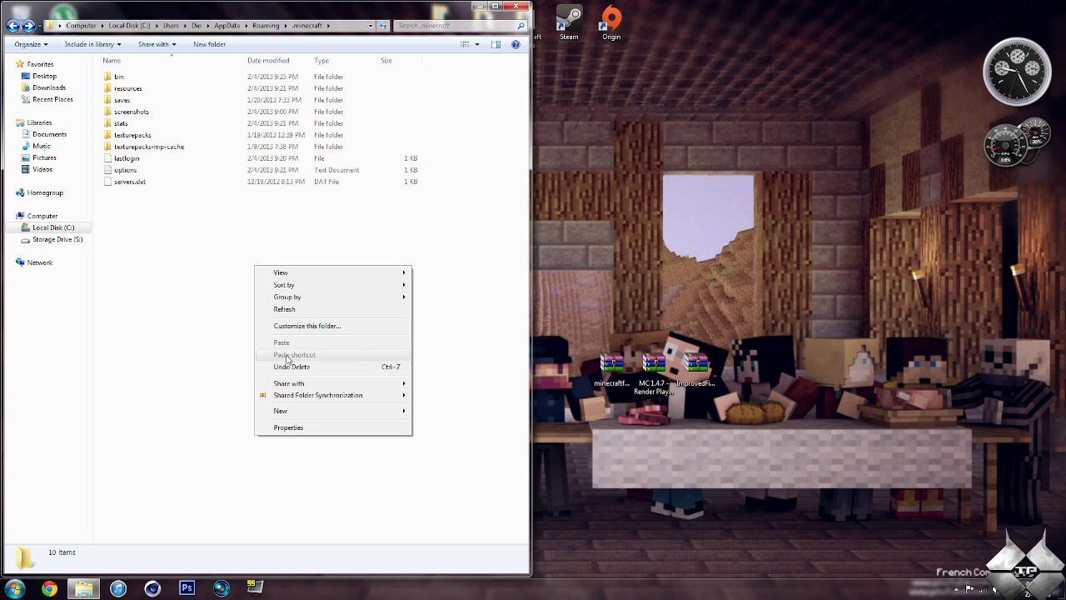
{"action": "mouse_move", "coordinate": [319, 414]}
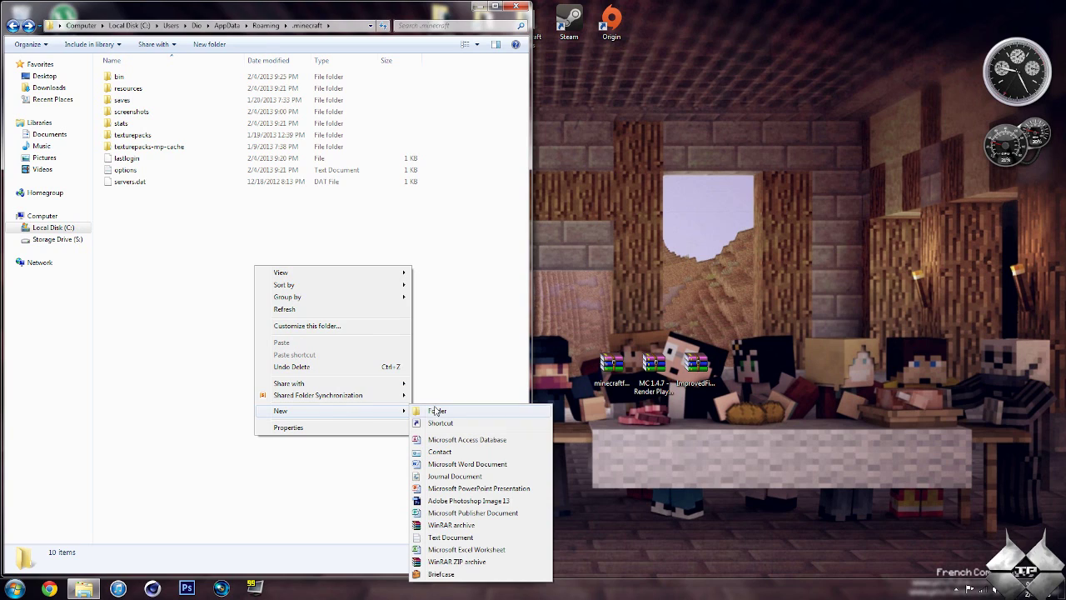
{"action": "left_click", "coordinate": [436, 411]}
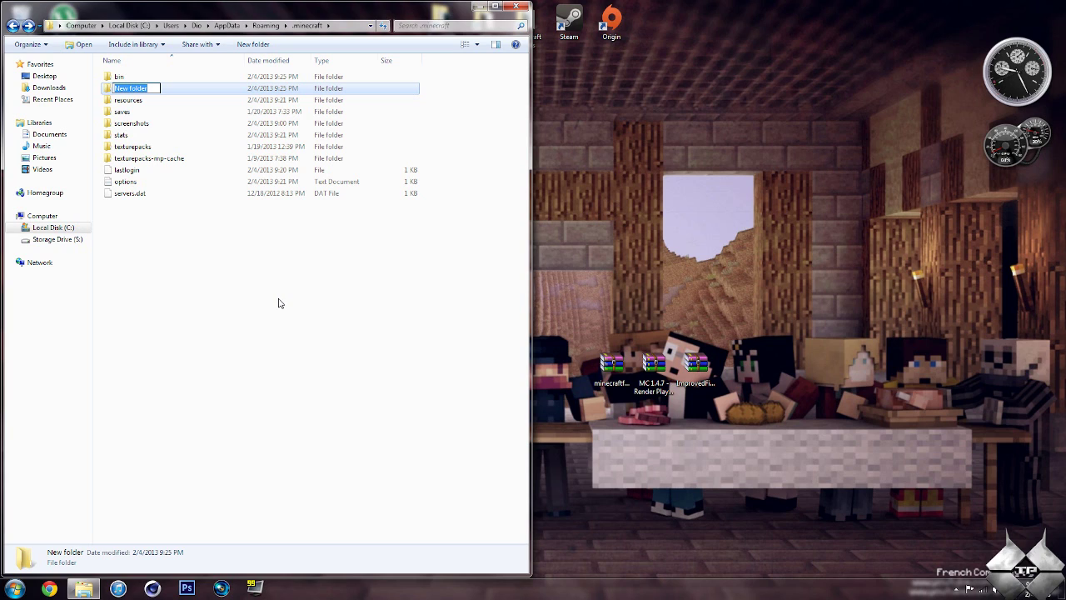
{"action": "type", "text": "coremods"}
{"action": "left_click", "coordinate": [281, 296]}
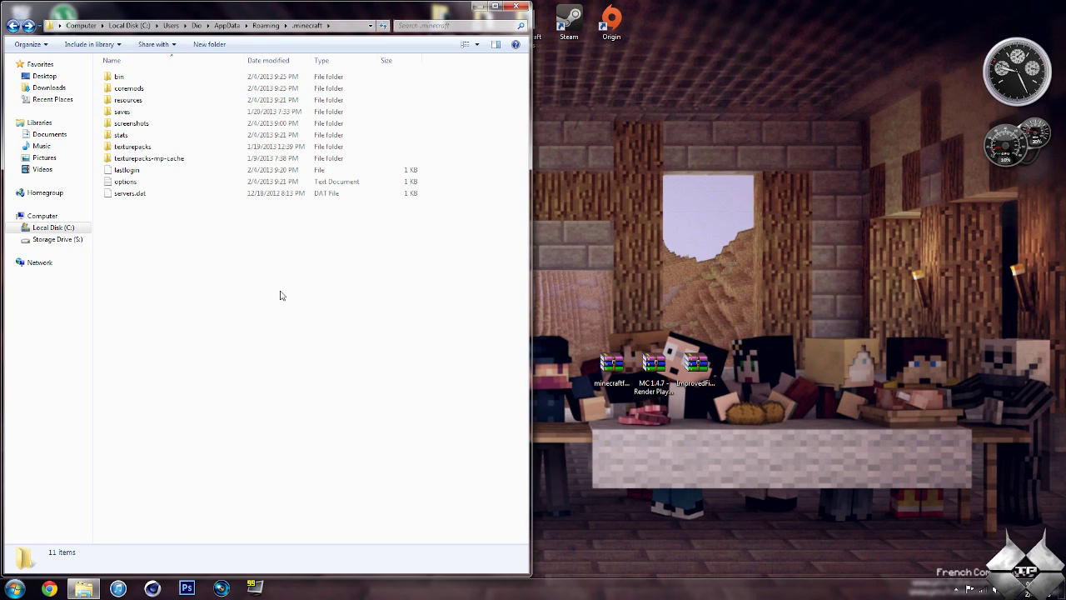
{"action": "double_click", "coordinate": [164, 90]}
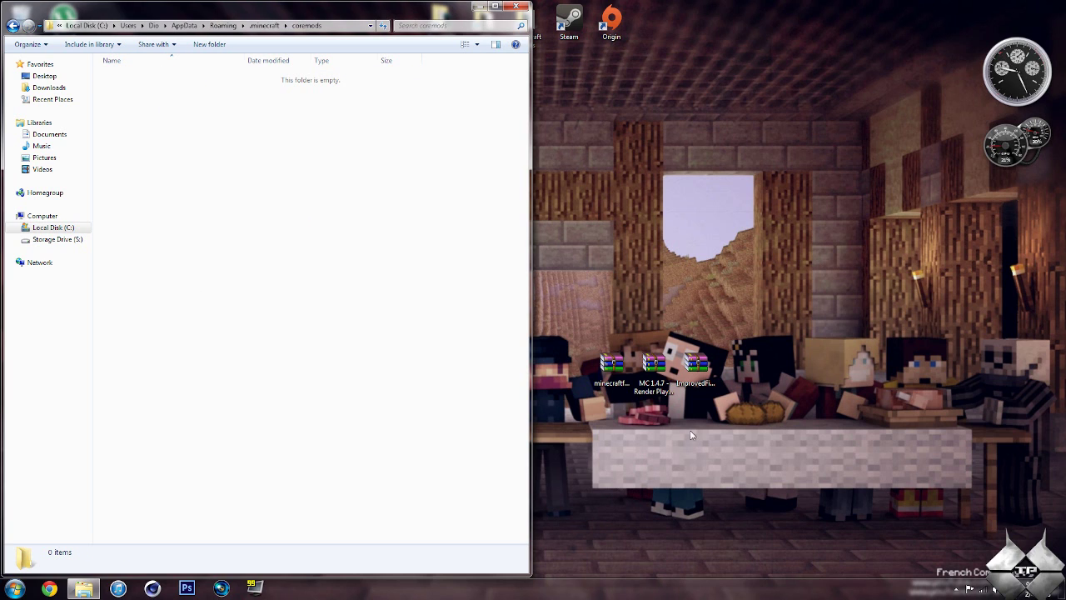
Open the ImprovedFirstPerson1.4.7r1.zip archive from the desktop and fit its window to the right half beside the coremods folder
{"action": "left_click", "coordinate": [698, 371]}
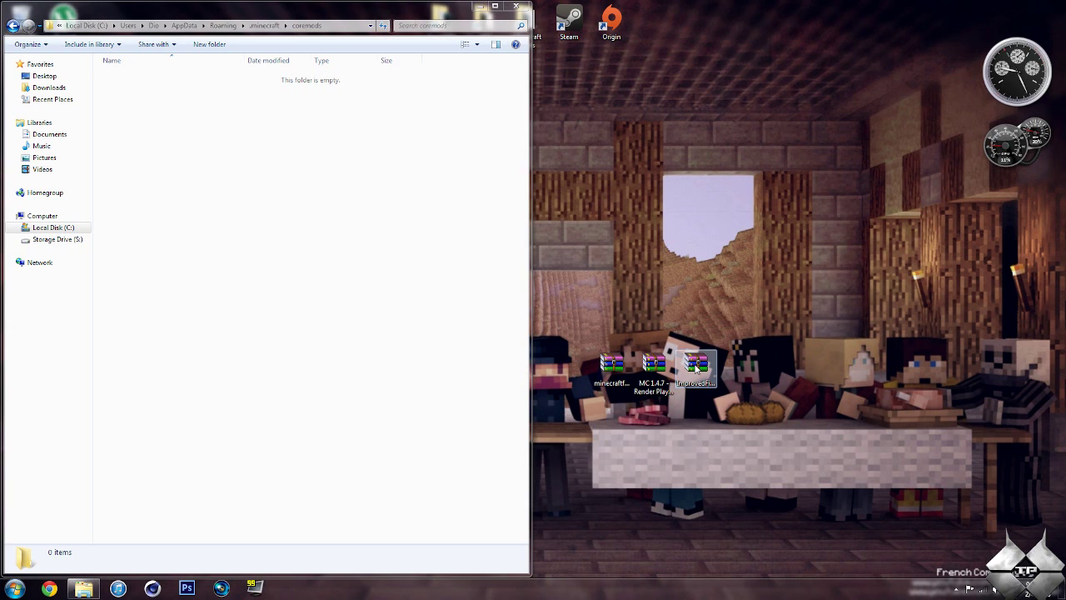
{"action": "double_click", "coordinate": [699, 371]}
{"action": "left_click_drag", "start_coordinate": [673, 108], "coordinate": [1065, 187]}
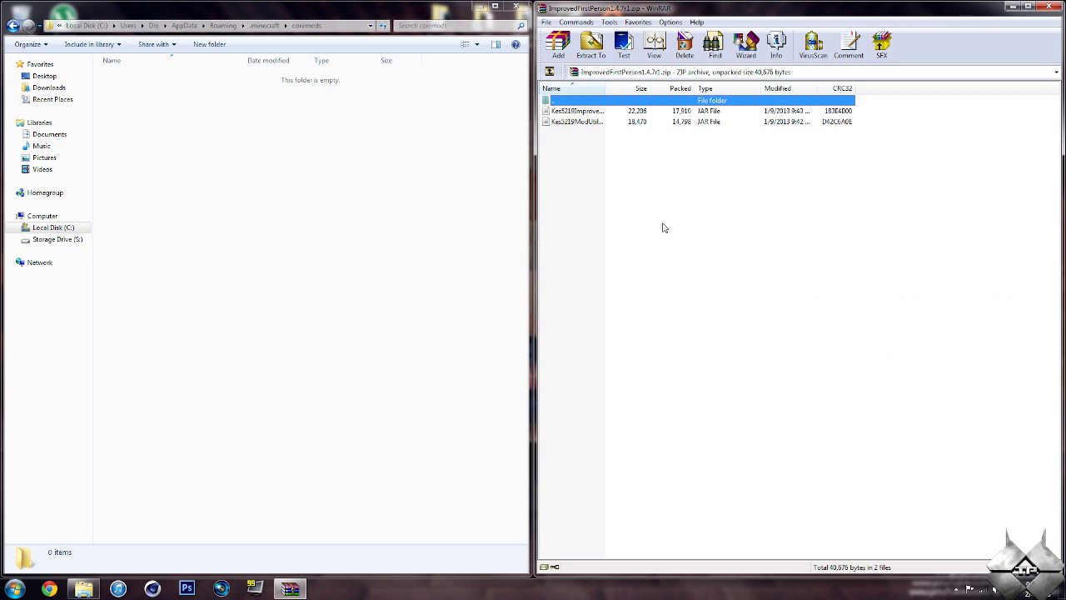
Copy both JAR files from the Improved First Person archive into the coremods folder and close both windows
{"action": "left_click", "coordinate": [600, 122]}
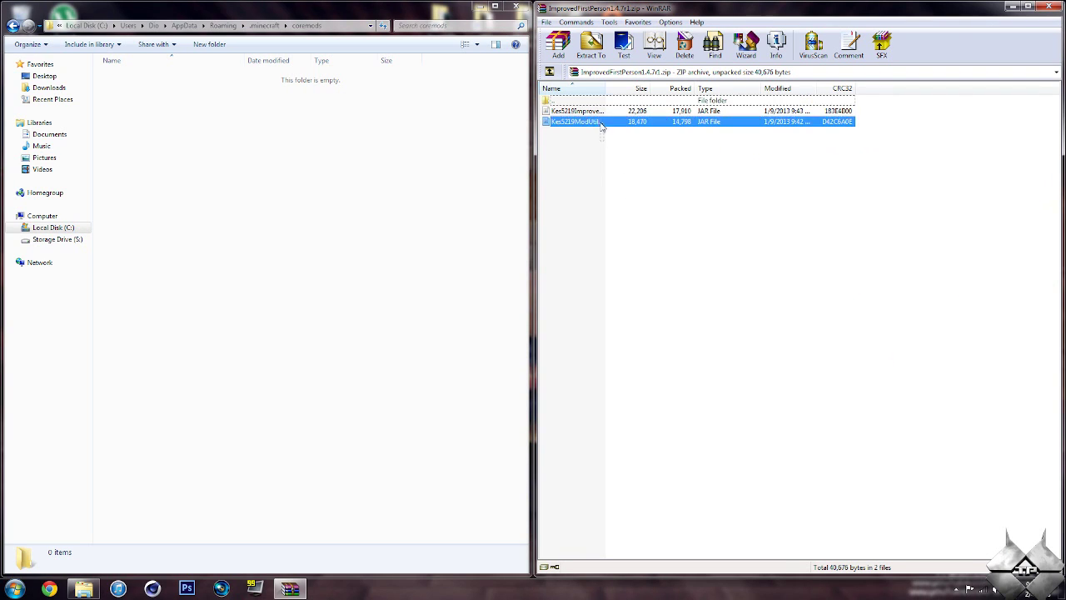
{"action": "key", "text": "ctrl+a"}
{"action": "left_click_drag", "start_coordinate": [599, 113], "coordinate": [258, 208]}
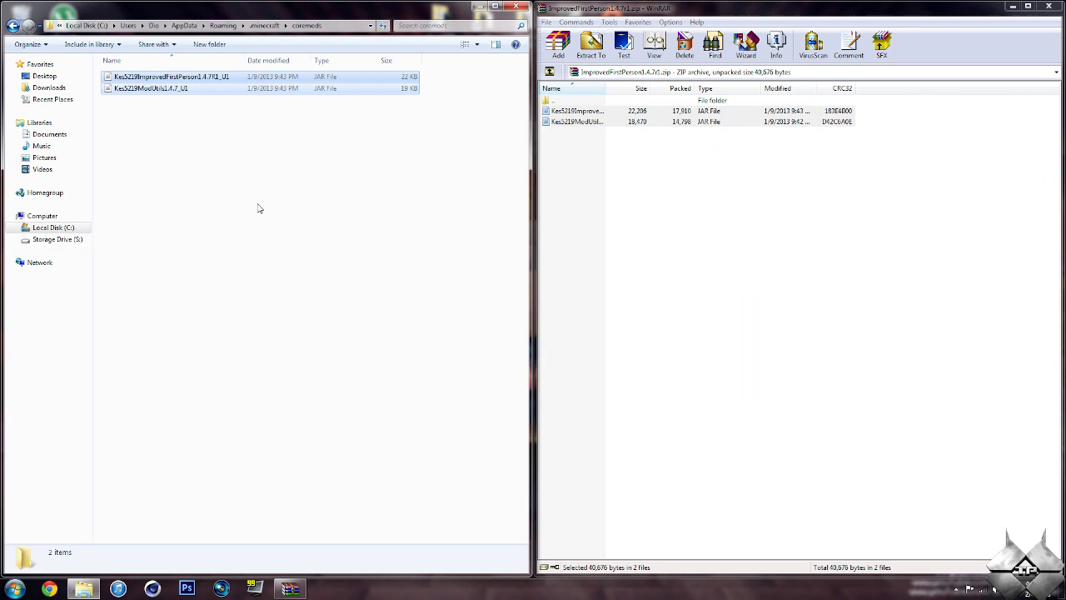
{"action": "left_click", "coordinate": [1052, 9]}
{"action": "key", "text": "alt+F4"}
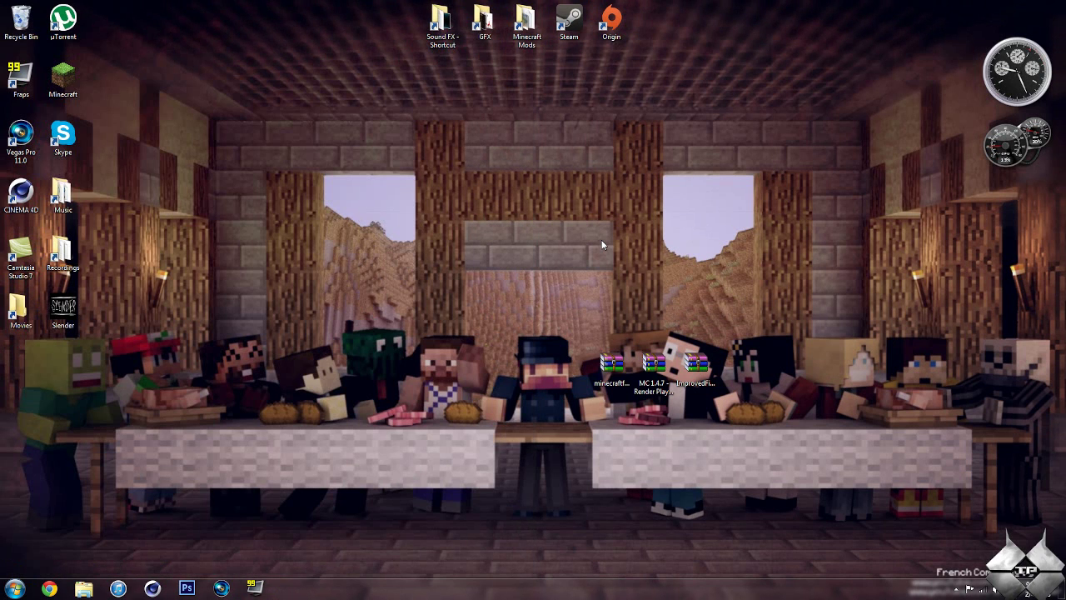